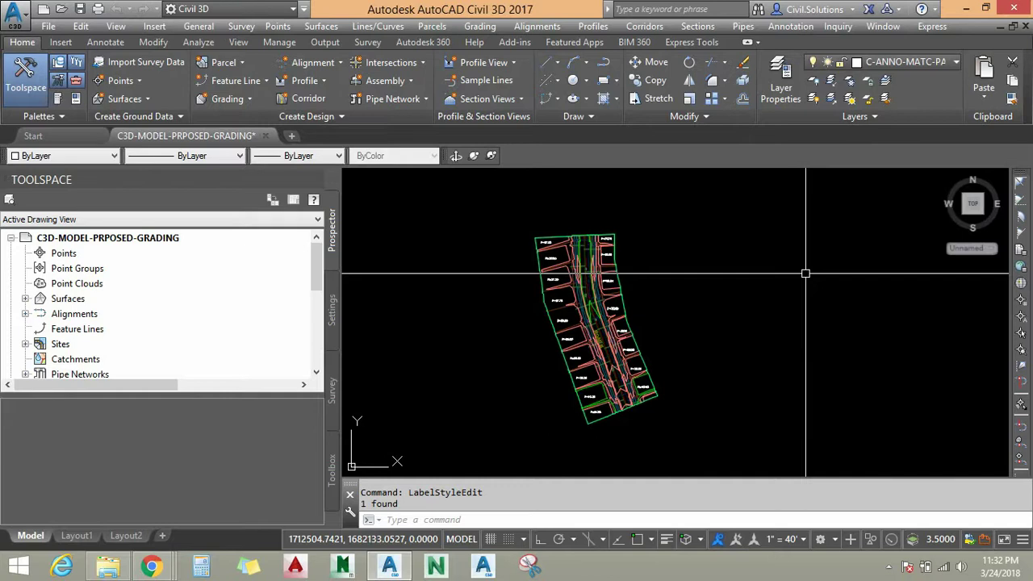
Examine the pad elevation labels on the lots beside Road B, focusing on the P=37.70 label
scroll(576, 308, "up", 2)
mouse_move(534, 267)
middle_mouse_down()
mouse_move(546, 352)
mouse_move(517, 223)
middle_mouse_up()
scroll(523, 281, "up", 2)
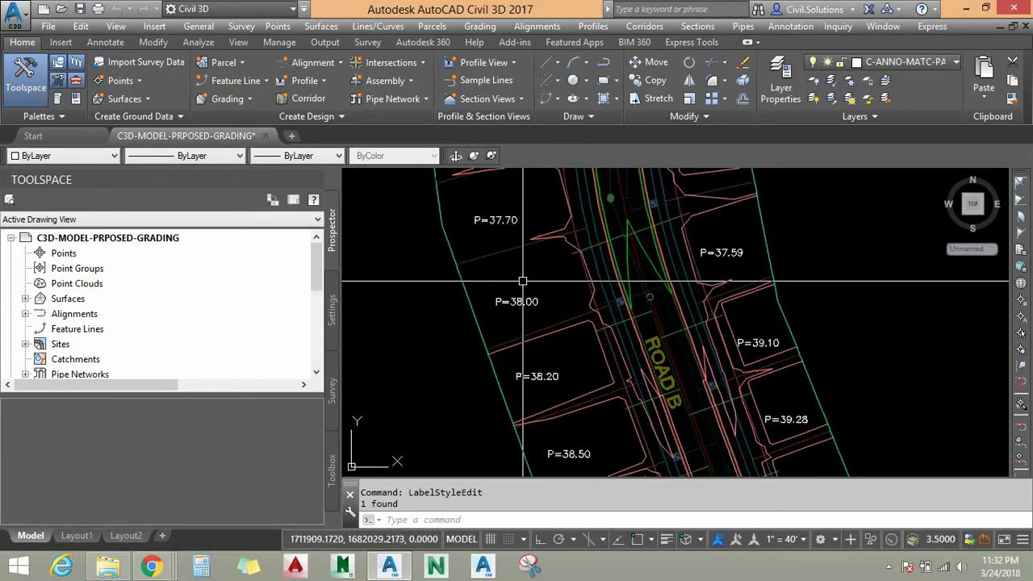
mouse_move(523, 282)
middle_mouse_down()
mouse_move(521, 240)
mouse_move(529, 311)
middle_mouse_up()
scroll(508, 253, "up", 4)
mouse_move(507, 260)
middle_mouse_down()
mouse_move(576, 323)
mouse_move(573, 295)
middle_mouse_up()
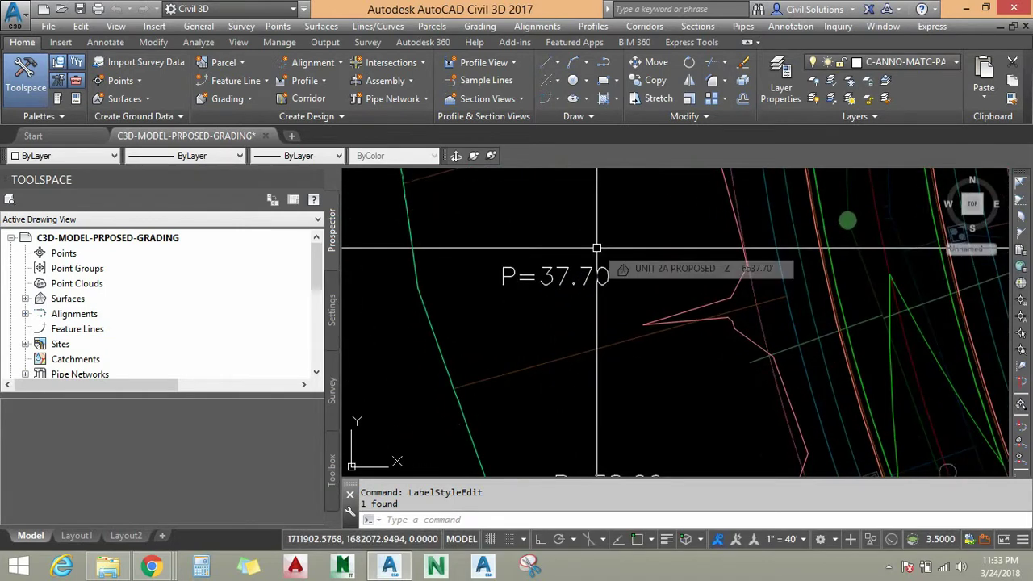
middle_click_drag(596, 248, 631, 283)
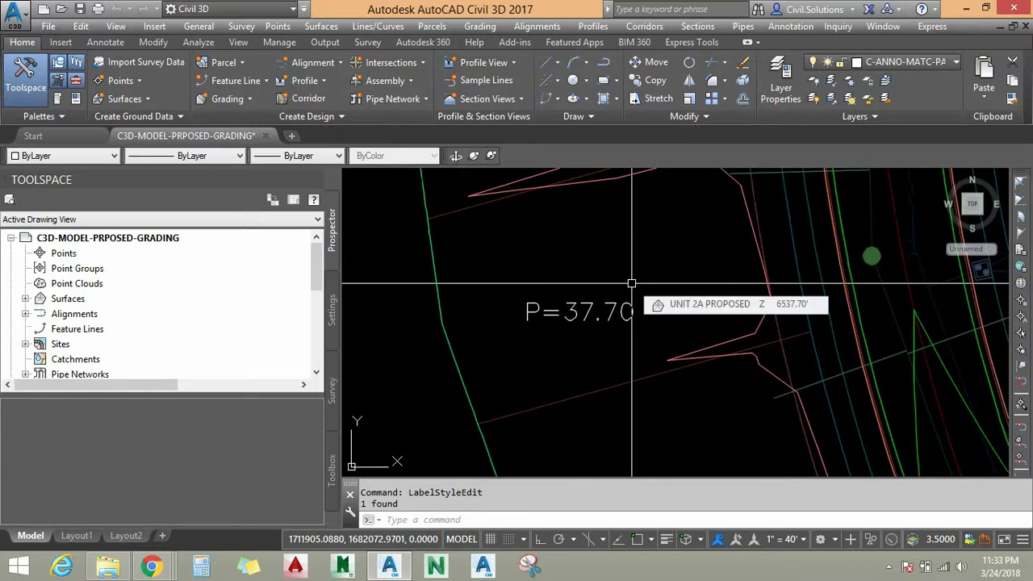
mouse_move(632, 283)
middle_mouse_down()
mouse_move(640, 322)
mouse_move(643, 293)
mouse_move(599, 267)
mouse_move(604, 251)
middle_mouse_up()
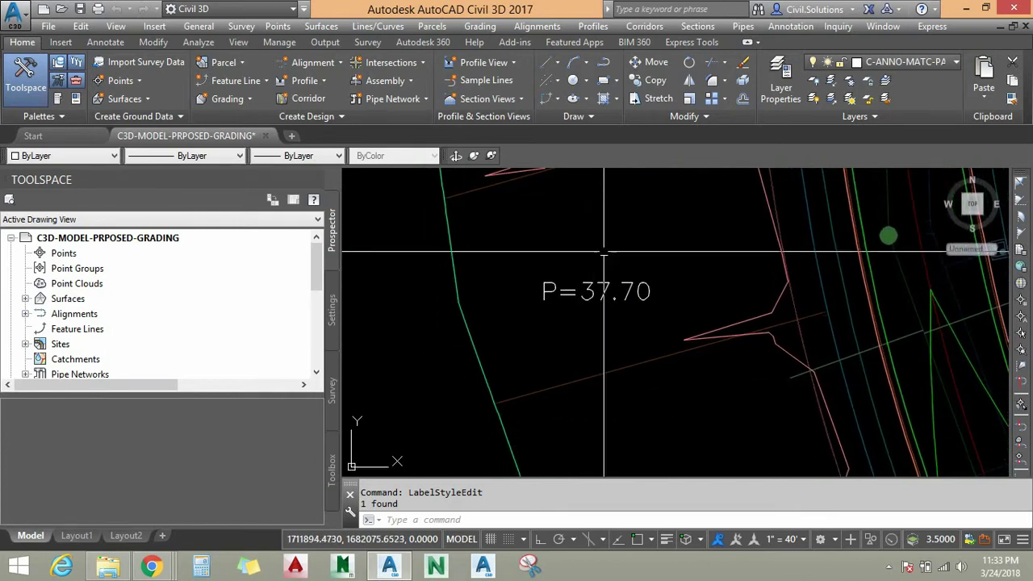
Open the Elevation Only label style of the P=37.70 spot elevation label for editing
left_click(589, 288)
right_click(590, 234)
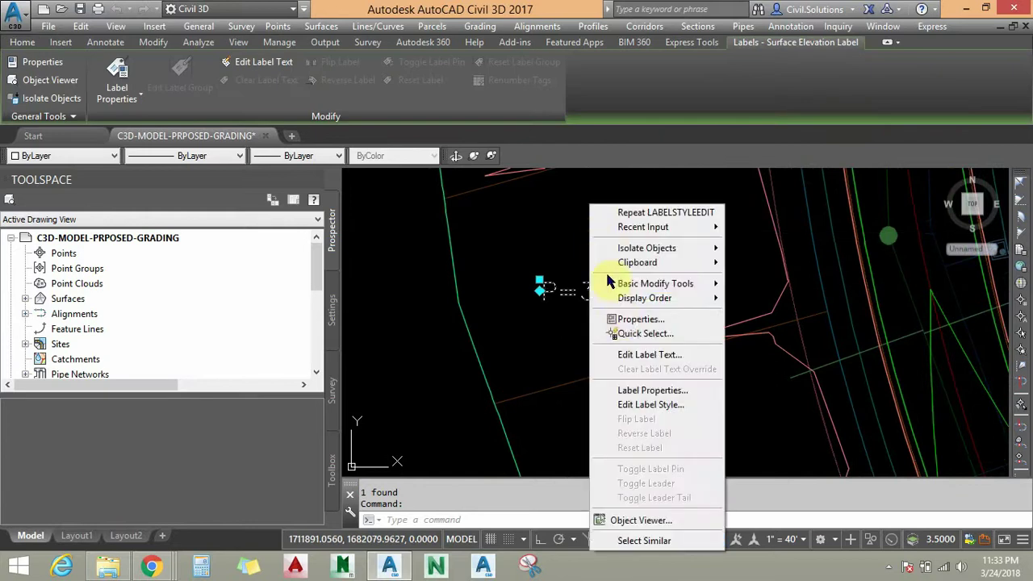
left_click(630, 406)
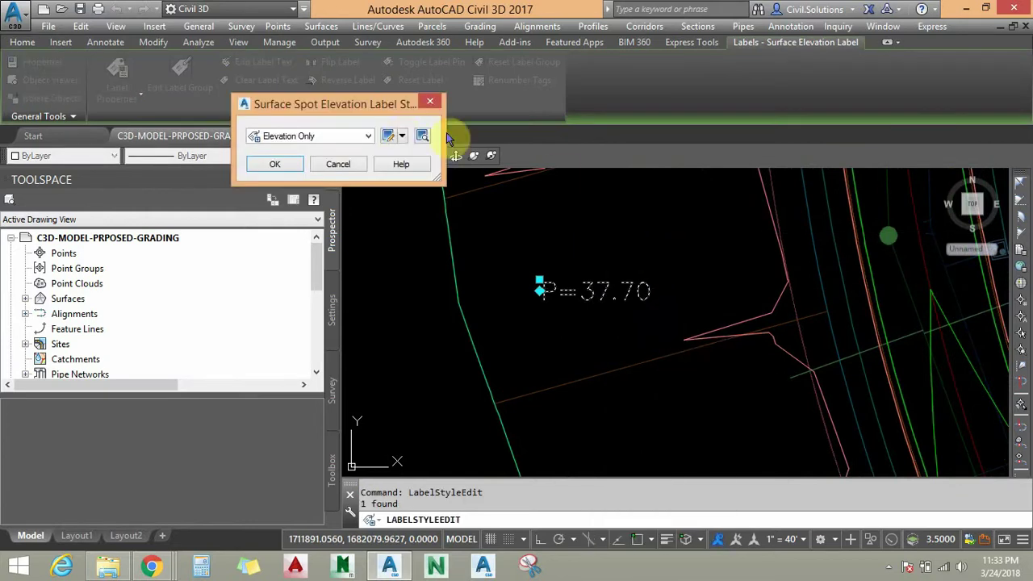
left_click(387, 137)
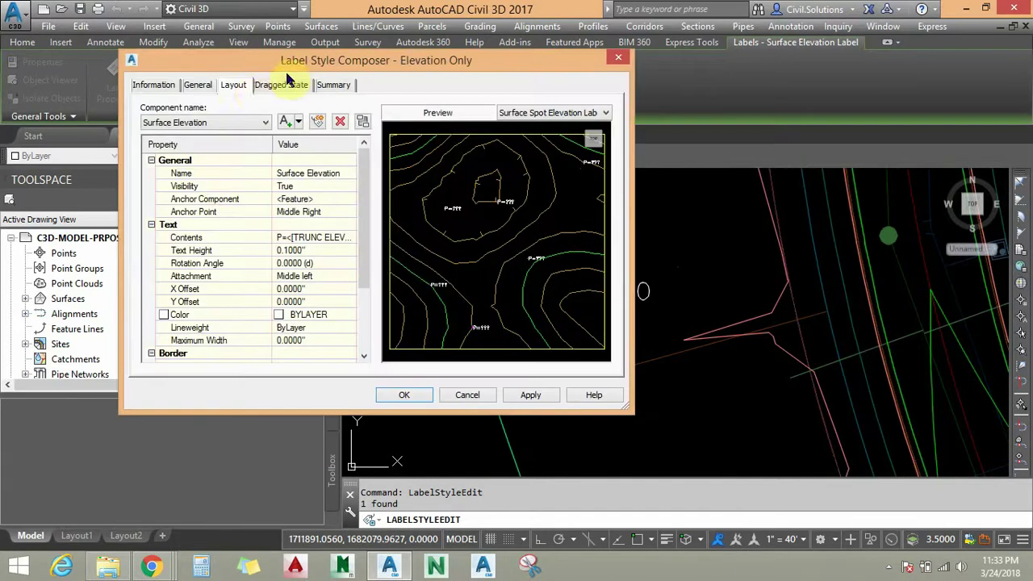
left_click_drag(242, 68, 258, 70)
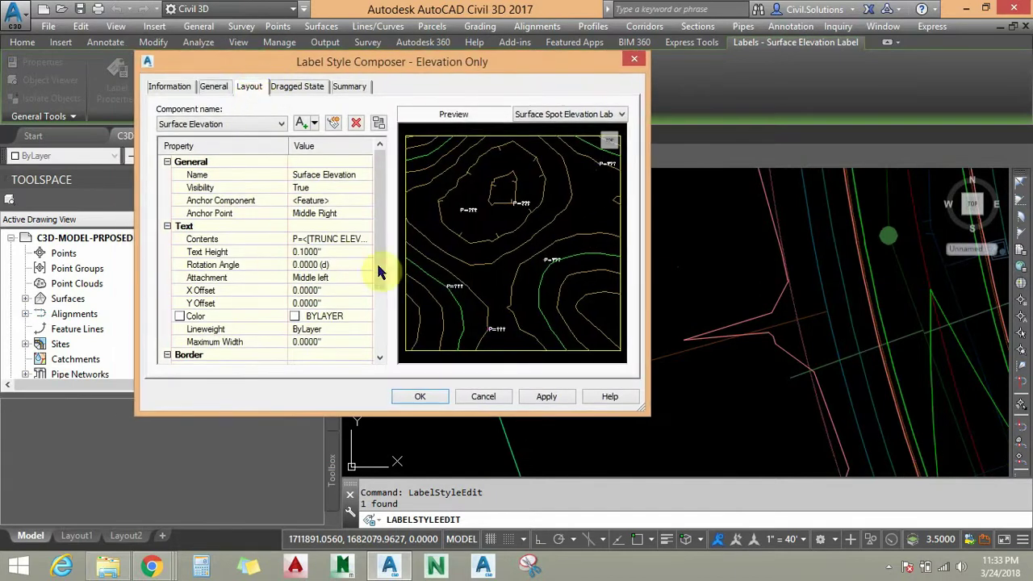
Add a line reading FF= above the P= TRUNC ELEVATION line in the Surface Elevation component's contents
left_click(318, 239)
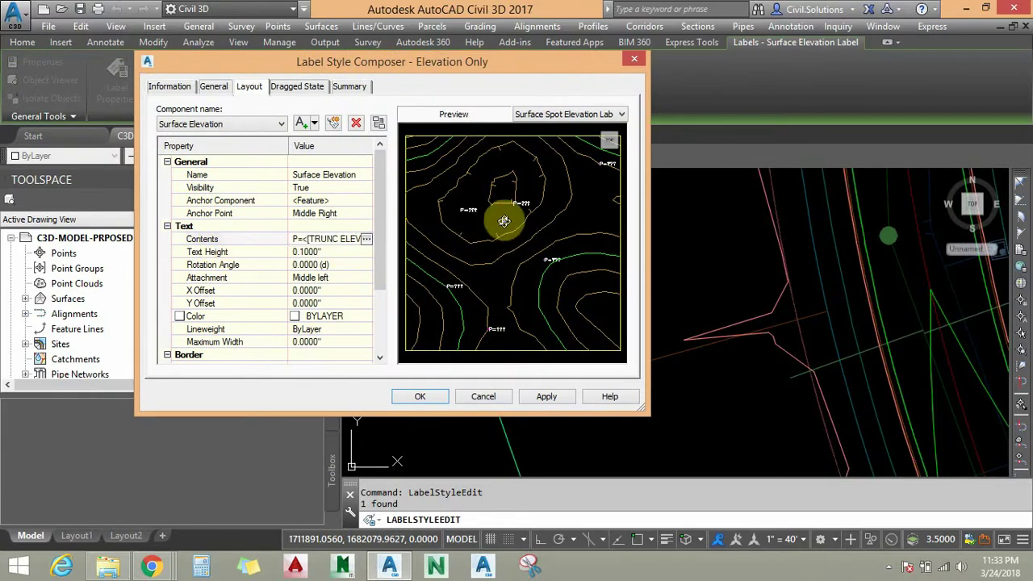
left_click(366, 239)
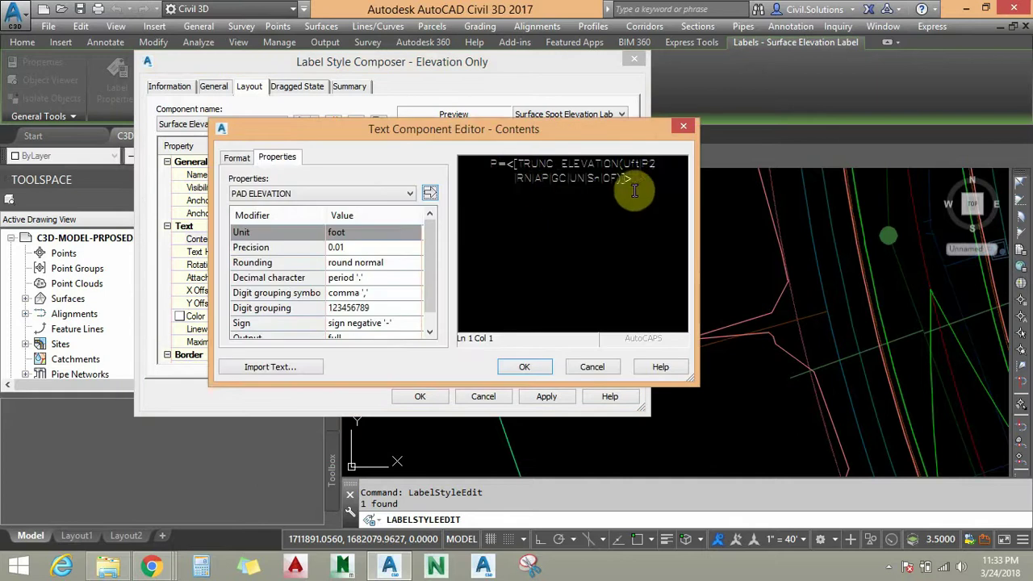
double_click(663, 165)
key("Home")
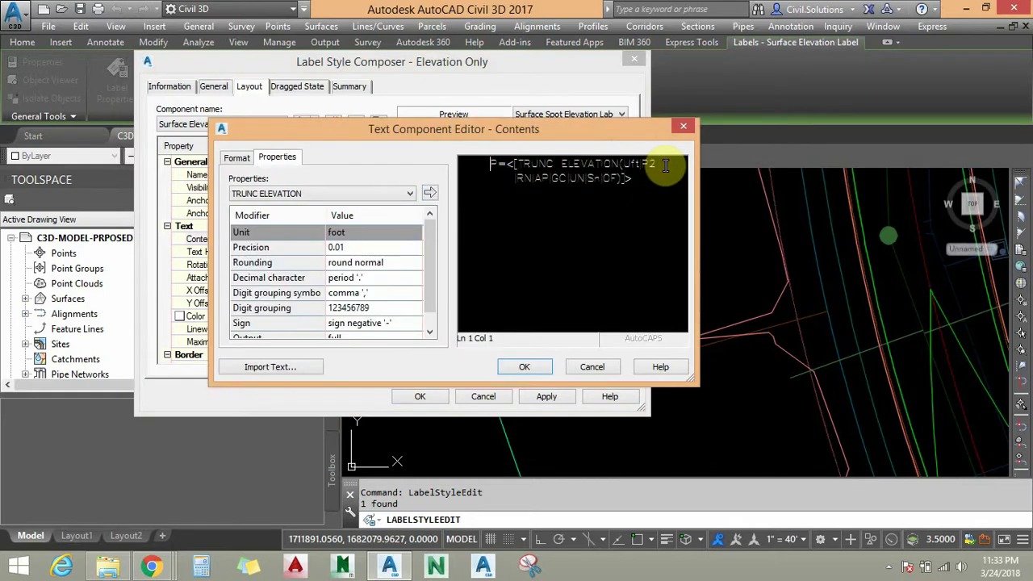
key("Return")
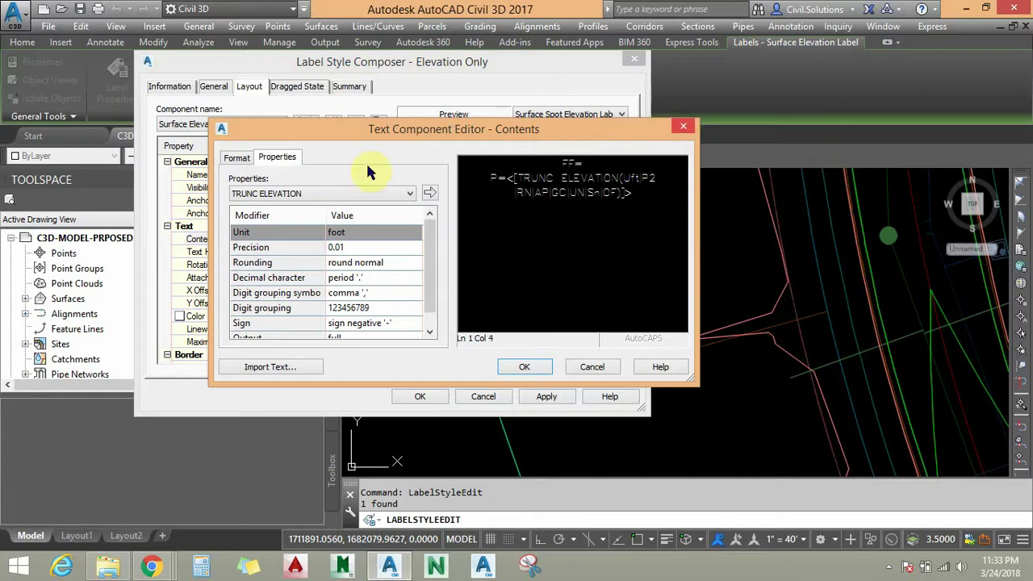
Check the properties available for the label text, then save the edited contents and the Elevation Only style
left_click(359, 195)
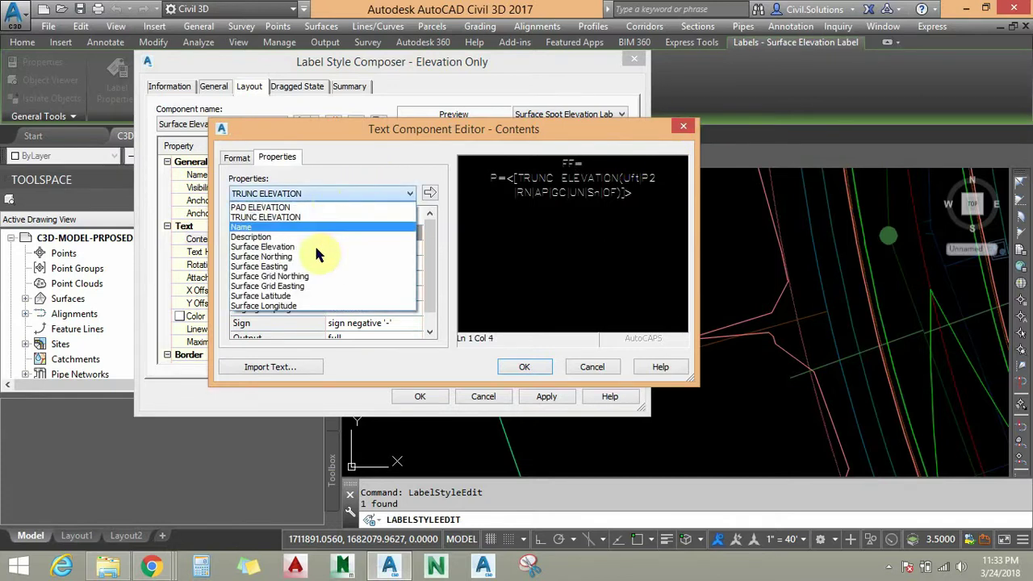
left_click(330, 190)
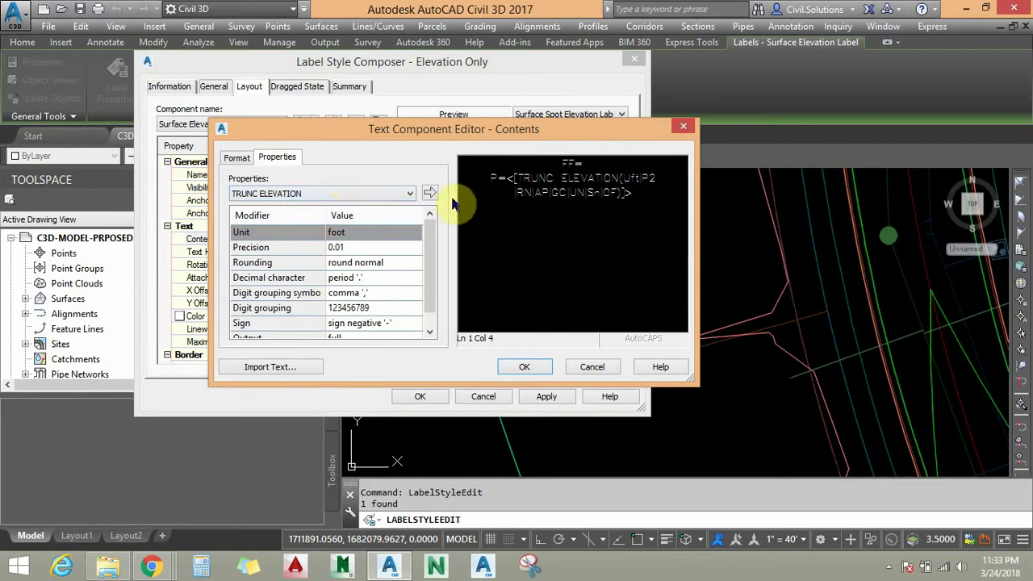
left_click(568, 191)
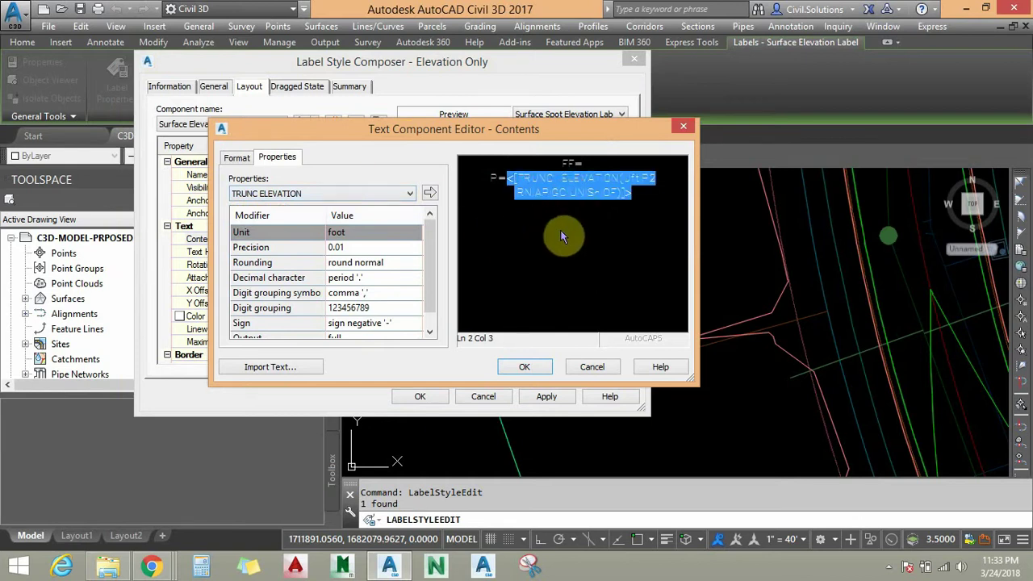
left_click_drag(563, 139, 581, 137)
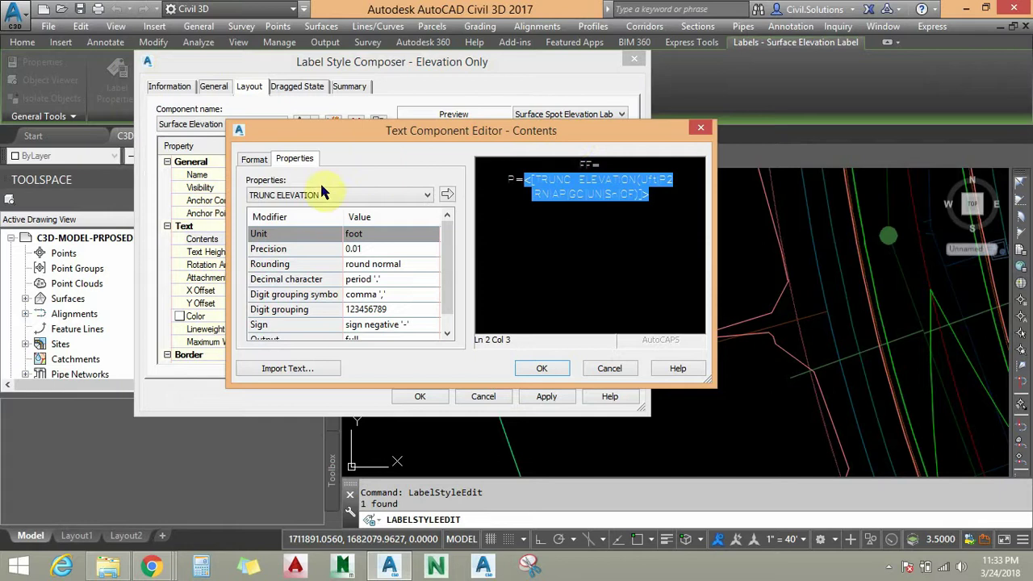
left_click(545, 368)
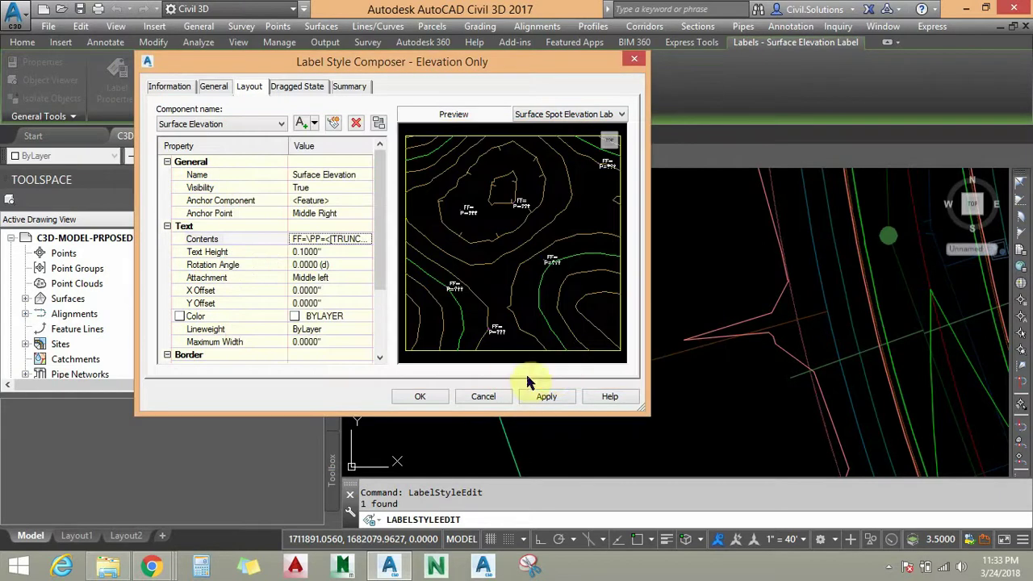
left_click(541, 396)
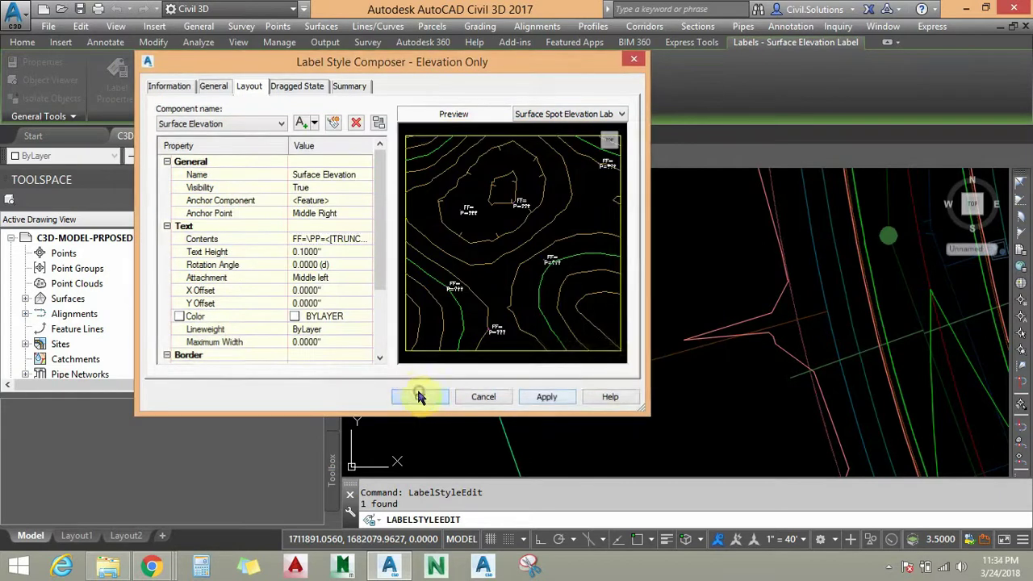
left_click(417, 394)
left_click(273, 164)
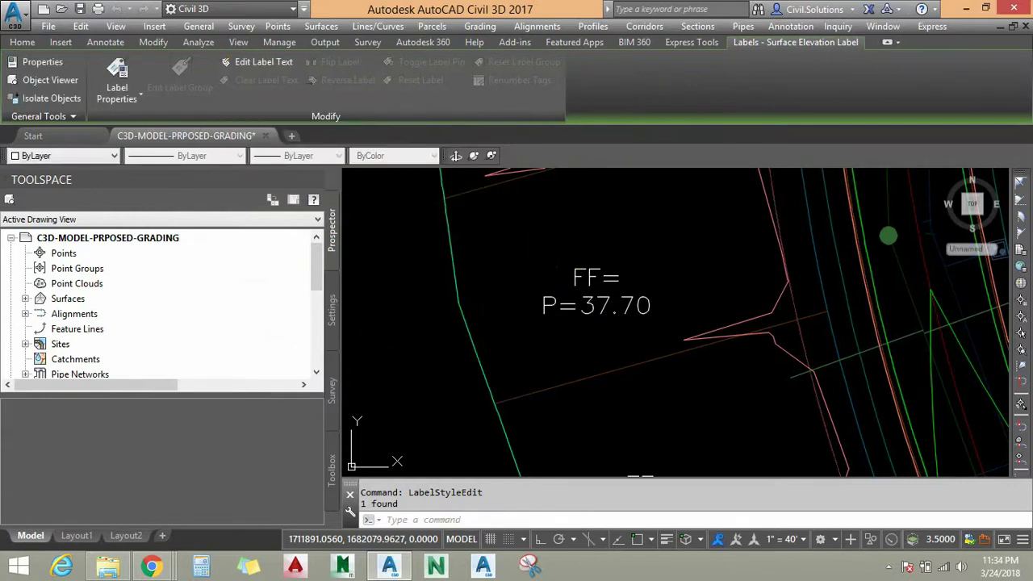
Expand the Surface label styles in the drawing settings to list the Spot Elevation styles and expressions
middle_click_drag(611, 222, 587, 210)
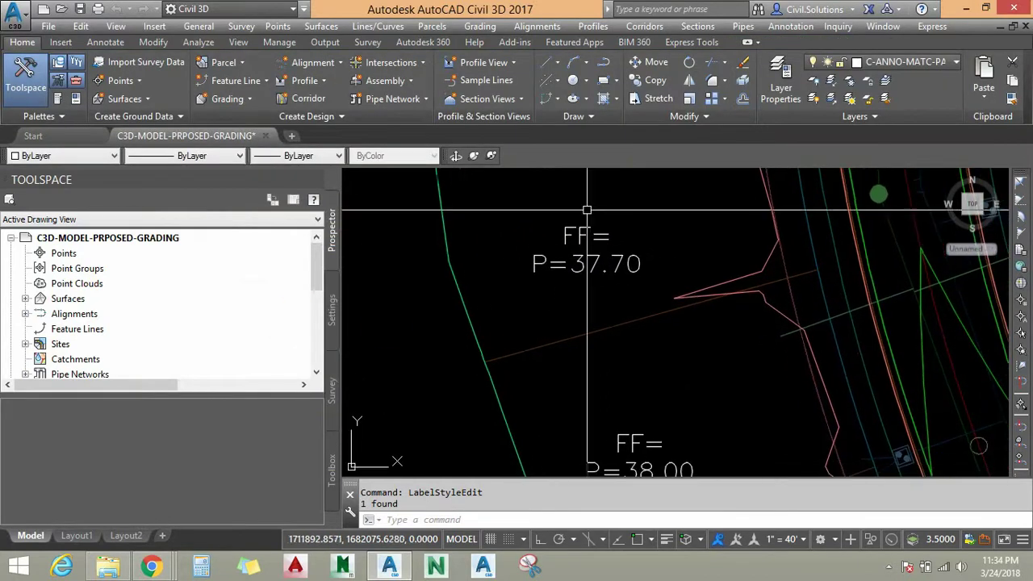
mouse_move(562, 257)
middle_mouse_down()
mouse_move(546, 262)
mouse_move(570, 274)
mouse_move(575, 244)
mouse_move(579, 271)
mouse_move(554, 272)
mouse_move(537, 239)
mouse_move(576, 258)
middle_mouse_up()
middle_click_drag(664, 253, 627, 245)
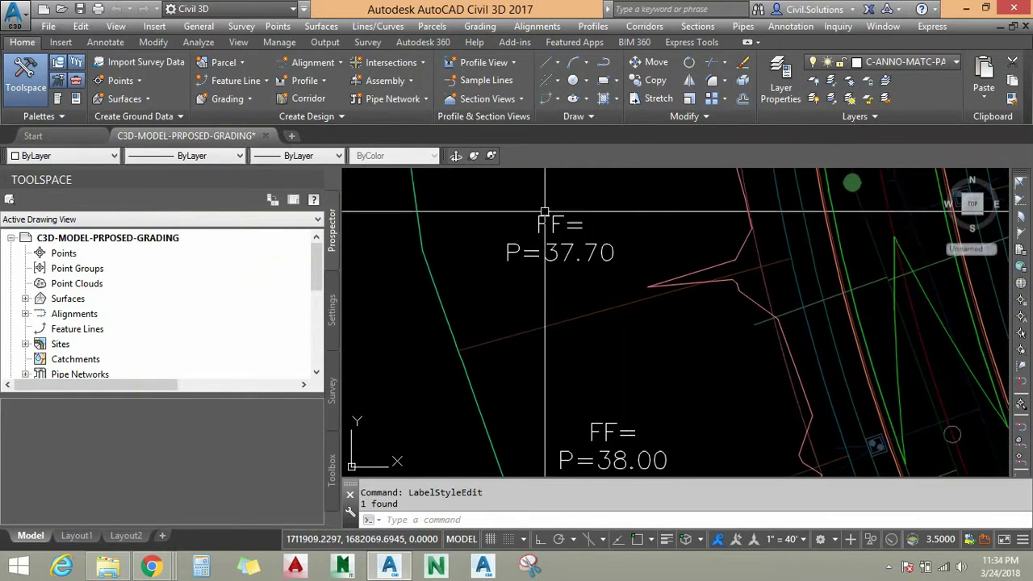
left_click(330, 313)
scroll(315, 272, "down", 2)
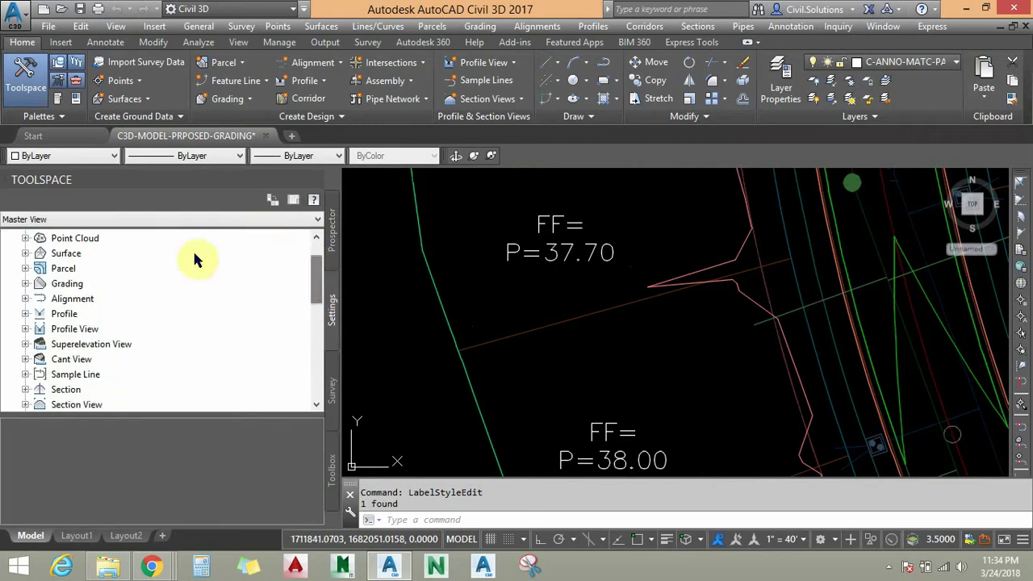
left_click(64, 257)
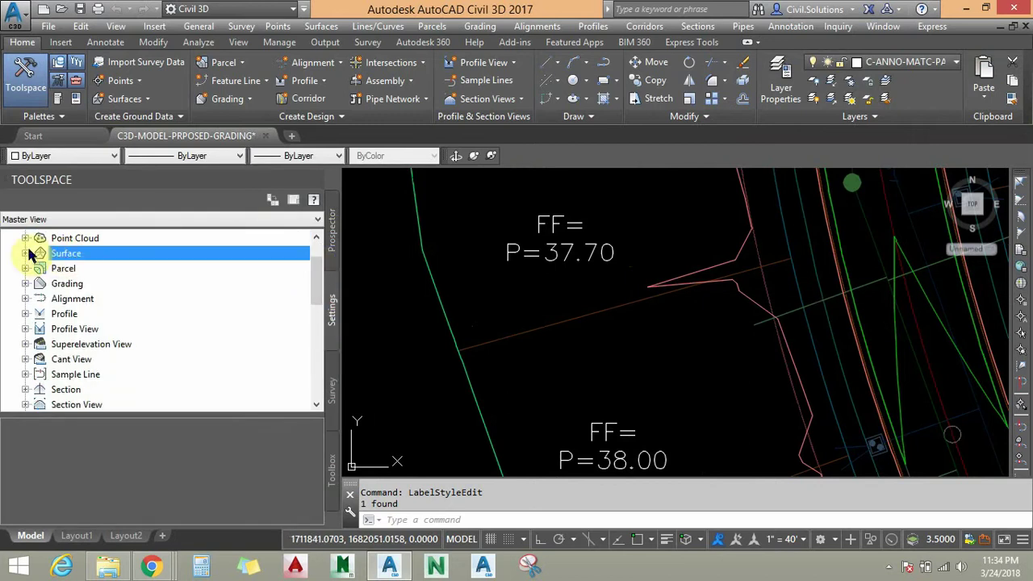
left_click(27, 254)
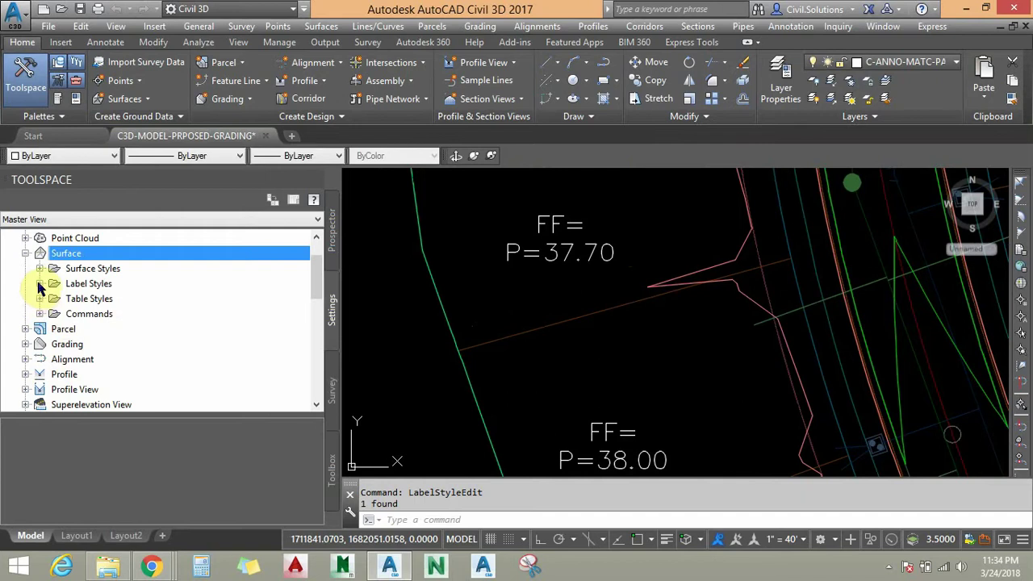
left_click(38, 284)
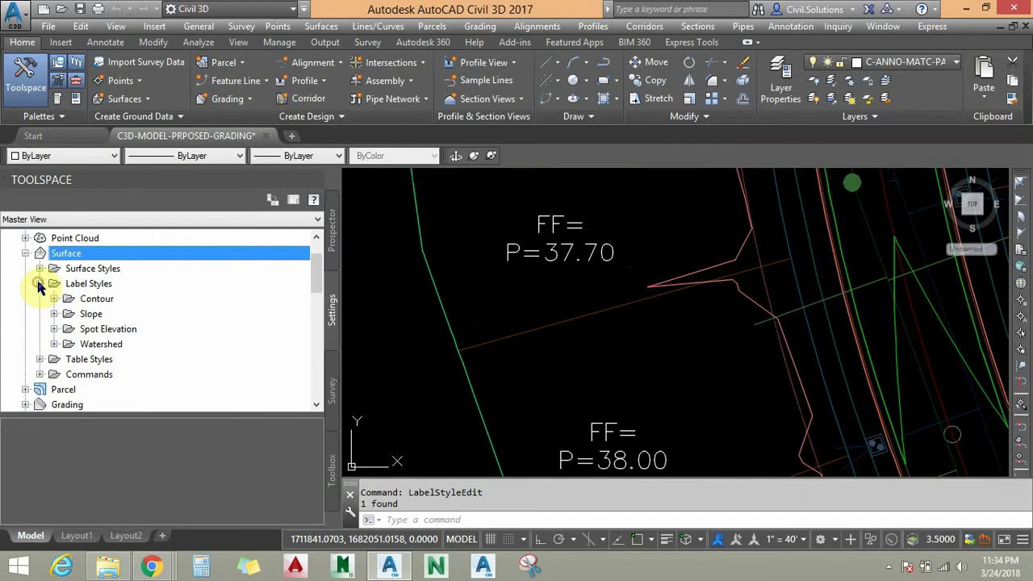
left_click(69, 331)
left_click(54, 329)
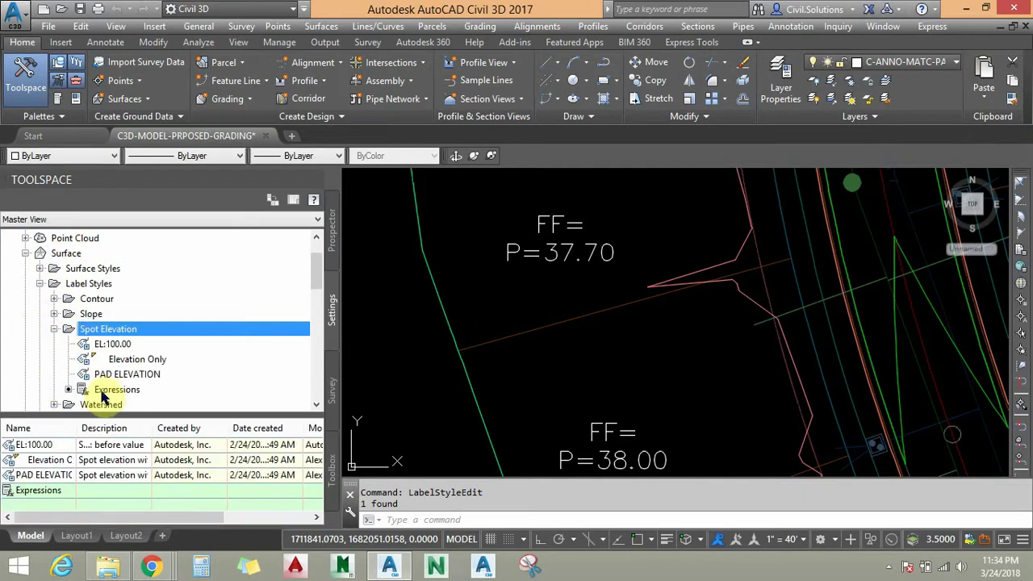
Create a Spot Elevation expression named FF with the description "This value is increased of 6" followed by PAD values"
left_click(104, 390)
right_click(103, 391)
left_click(142, 397)
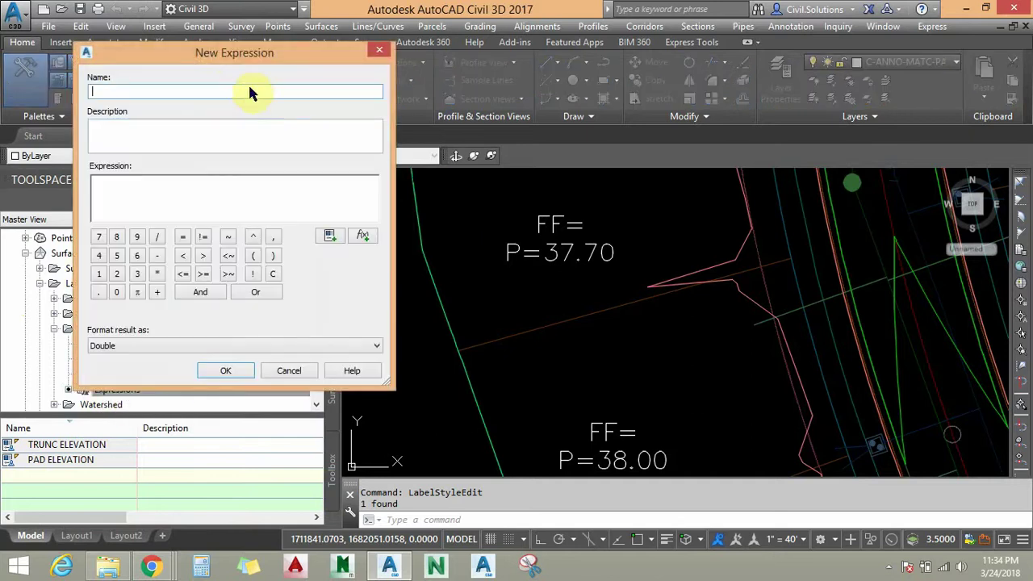
left_click(208, 89)
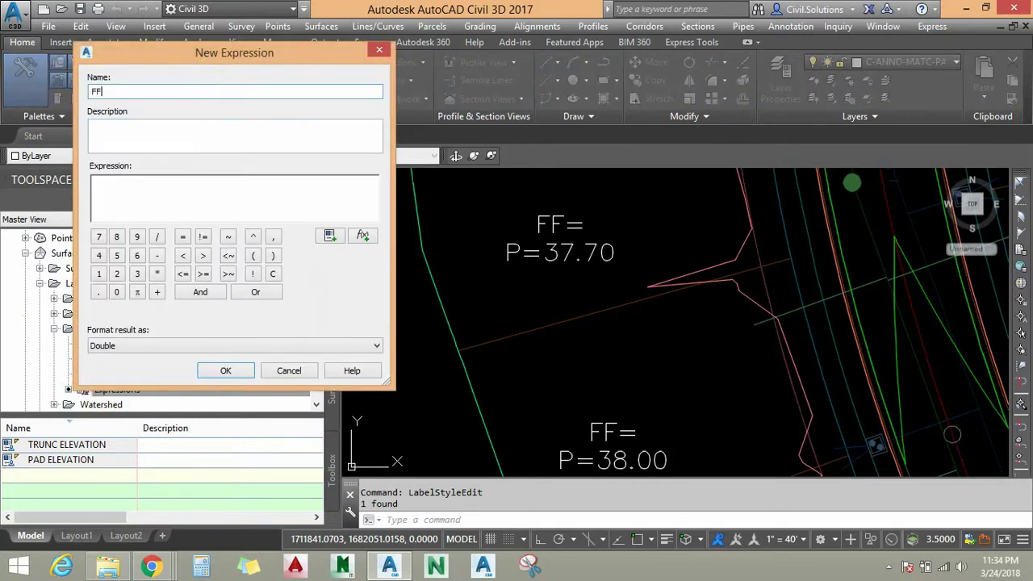
left_click(93, 127)
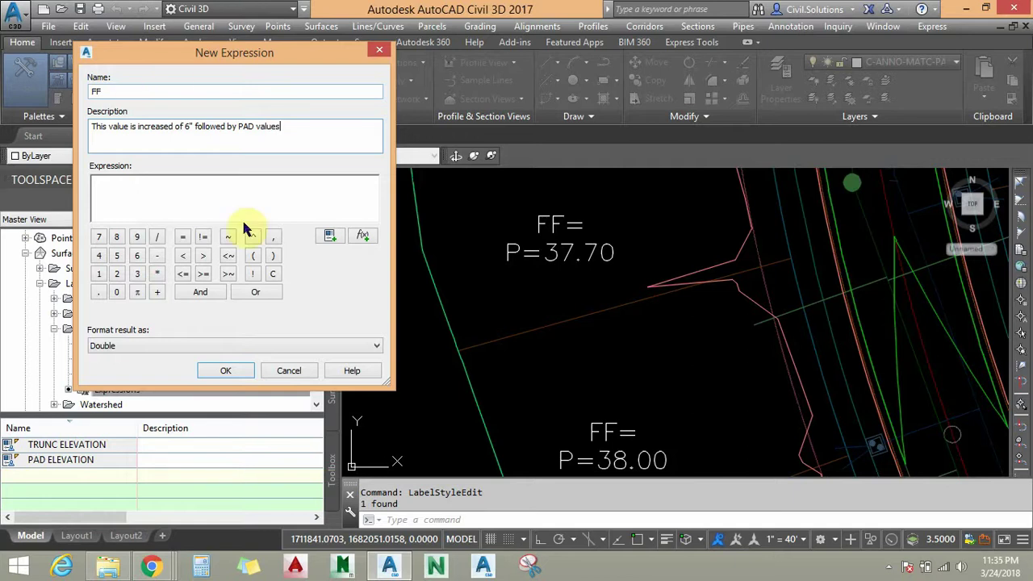
Define the FF expression as {TRUNC ELEVATION}+0.5 and save it
left_click(330, 235)
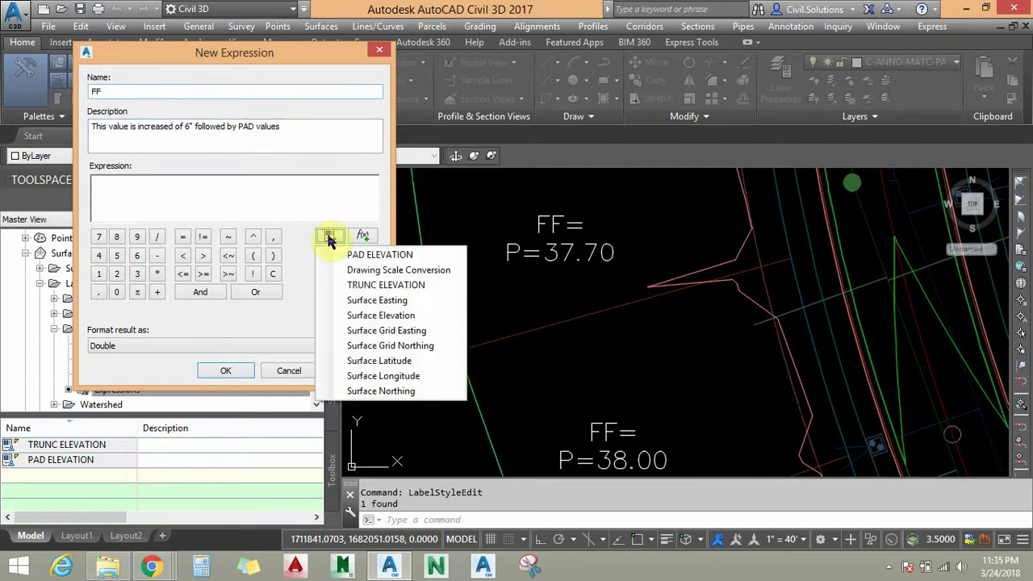
left_click(359, 284)
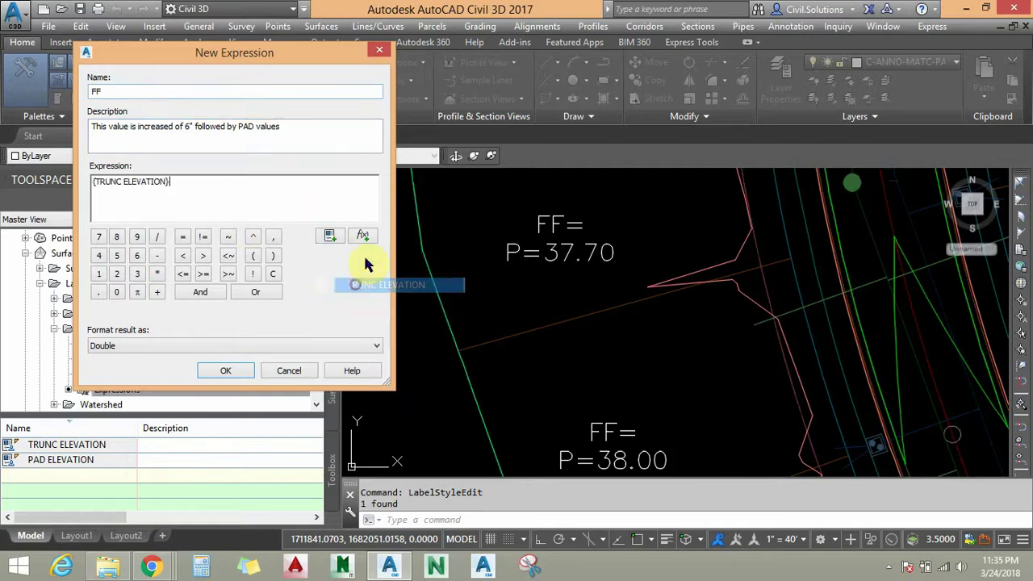
type("+0.5")
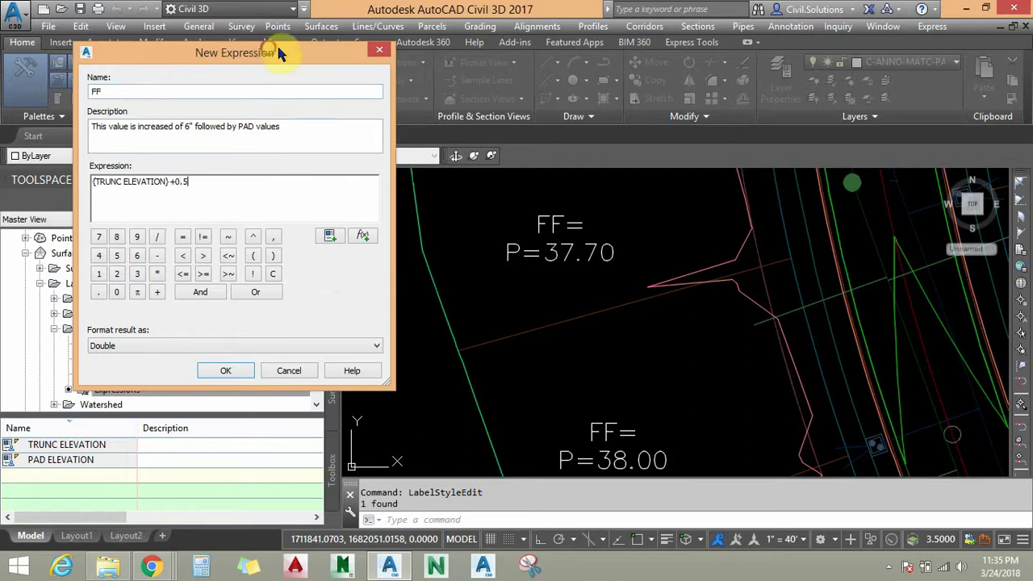
left_click_drag(266, 51, 285, 51)
left_click(252, 372)
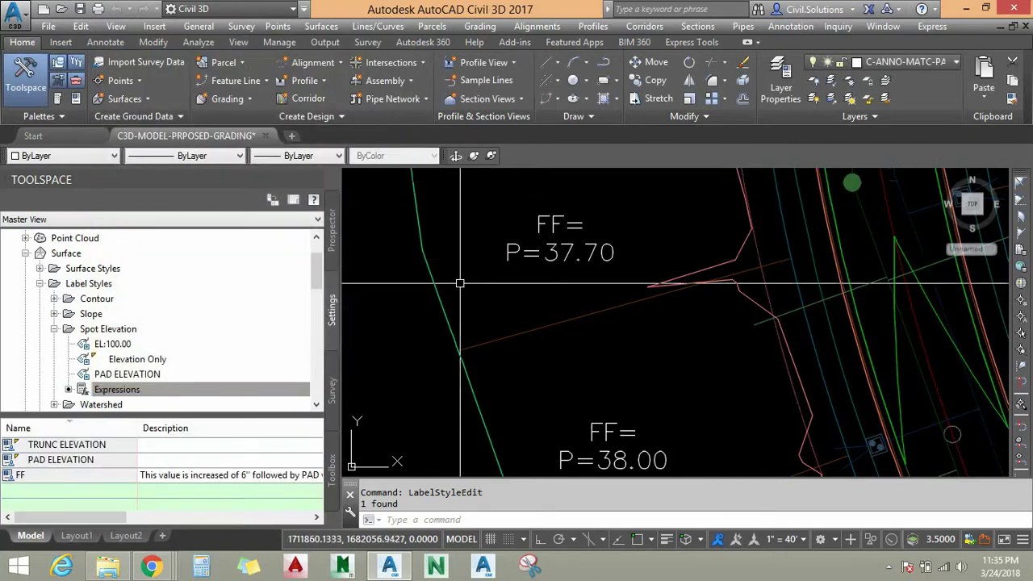
Insert the FF expression with 0.01 precision after "FF=" in the Elevation Only label style's Surface Elevation contents
mouse_move(570, 216)
middle_mouse_down()
mouse_move(535, 233)
mouse_move(577, 231)
middle_mouse_up()
right_click(584, 236)
left_click(635, 406)
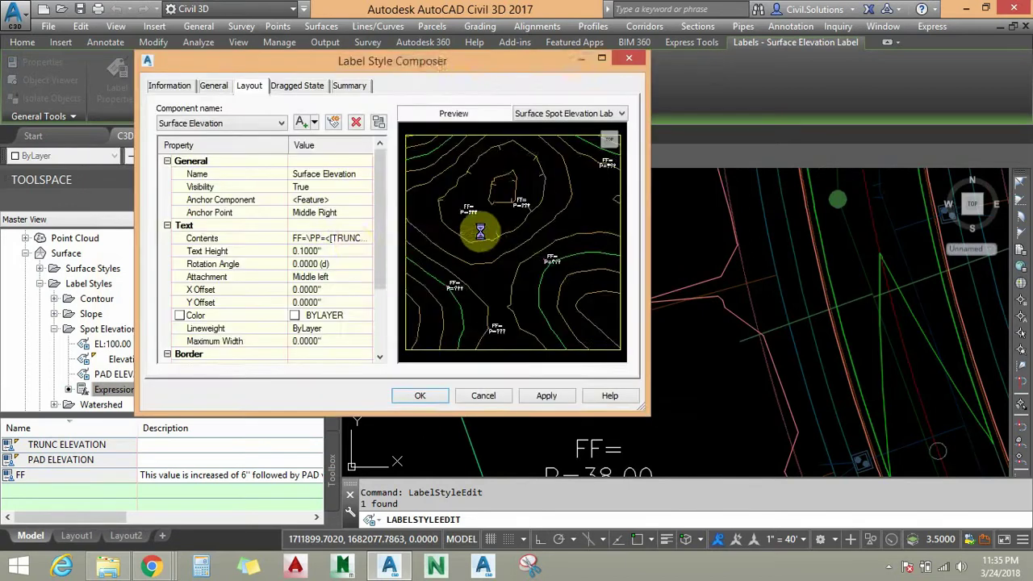
left_click(355, 243)
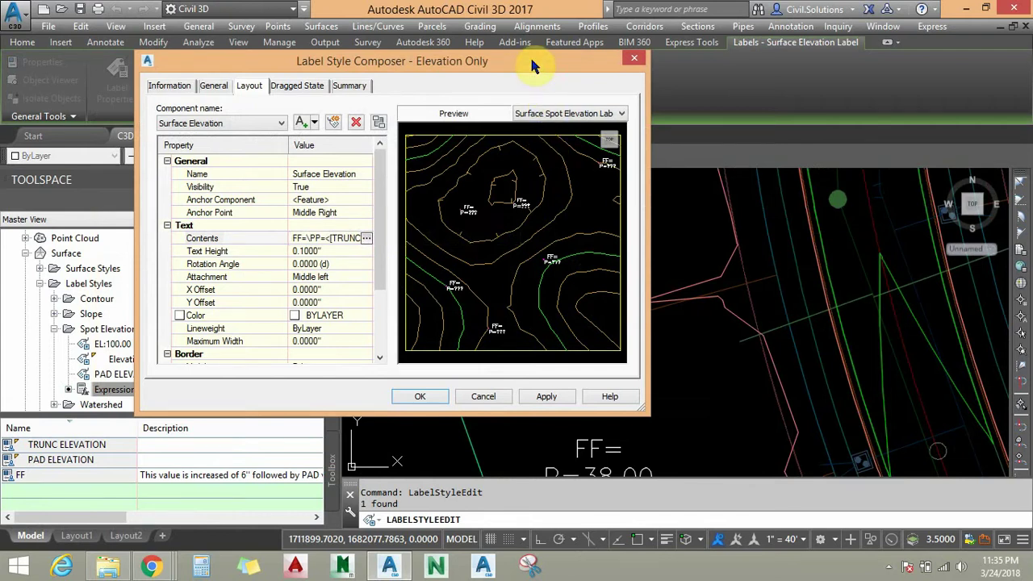
left_click(367, 240)
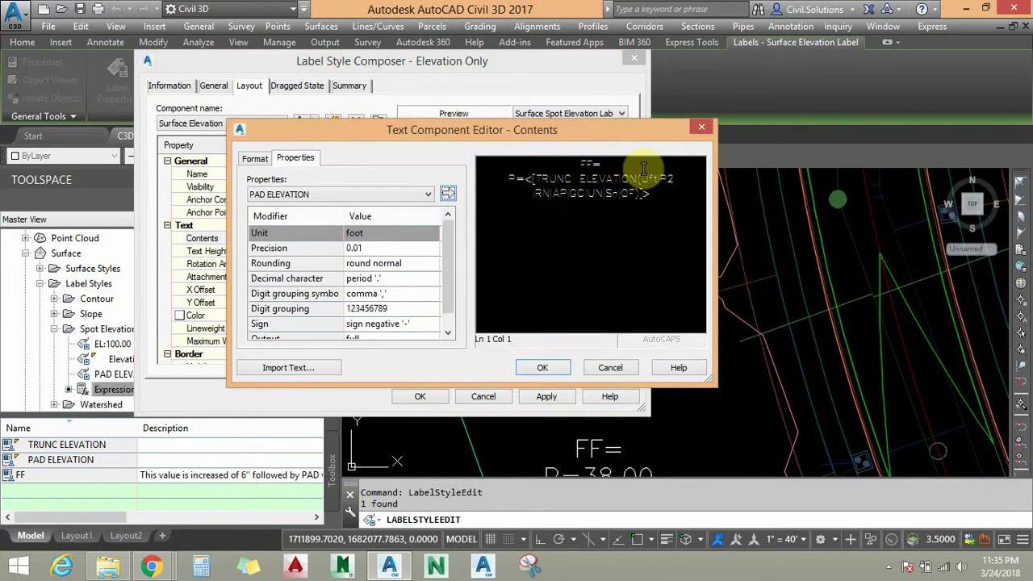
left_click_drag(595, 133, 589, 132)
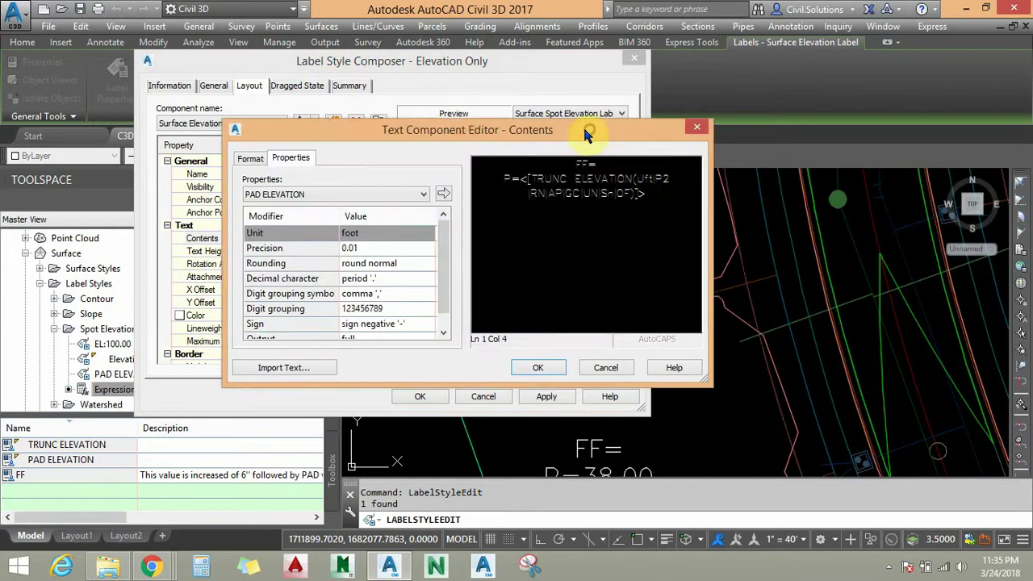
left_click(401, 194)
left_click(270, 227)
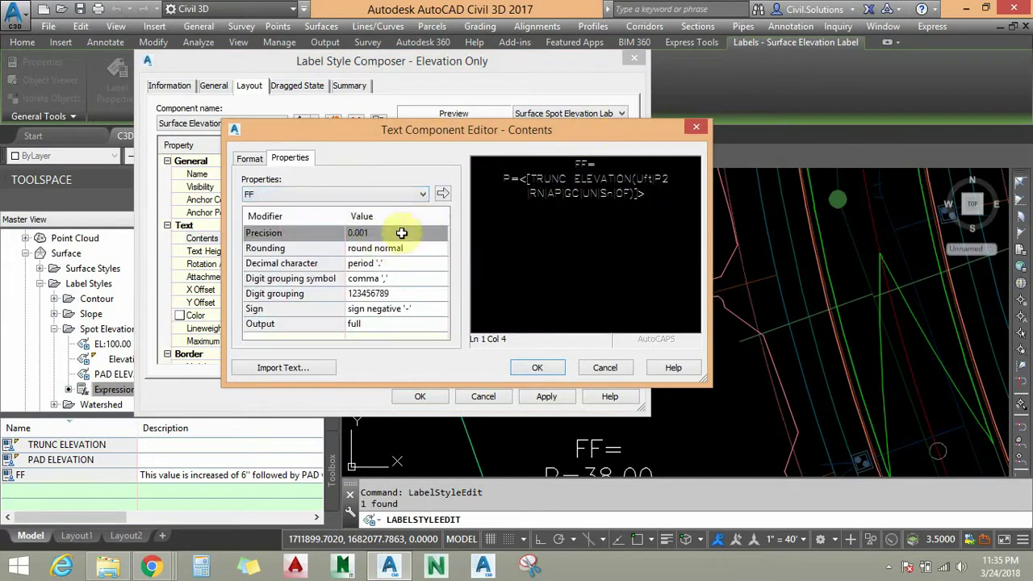
left_click(370, 233)
left_click(377, 233)
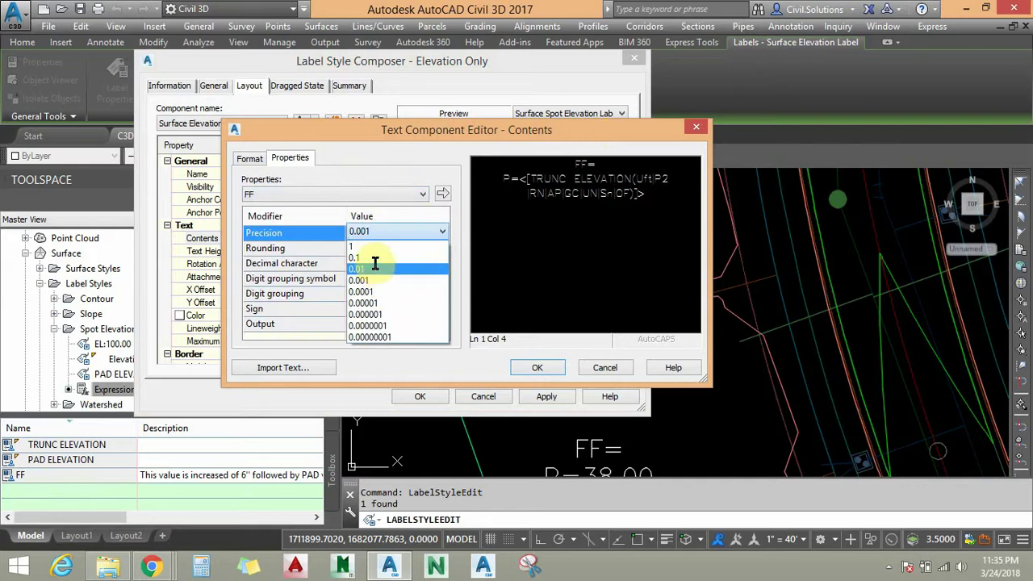
left_click(375, 263)
left_click_drag(424, 131, 412, 128)
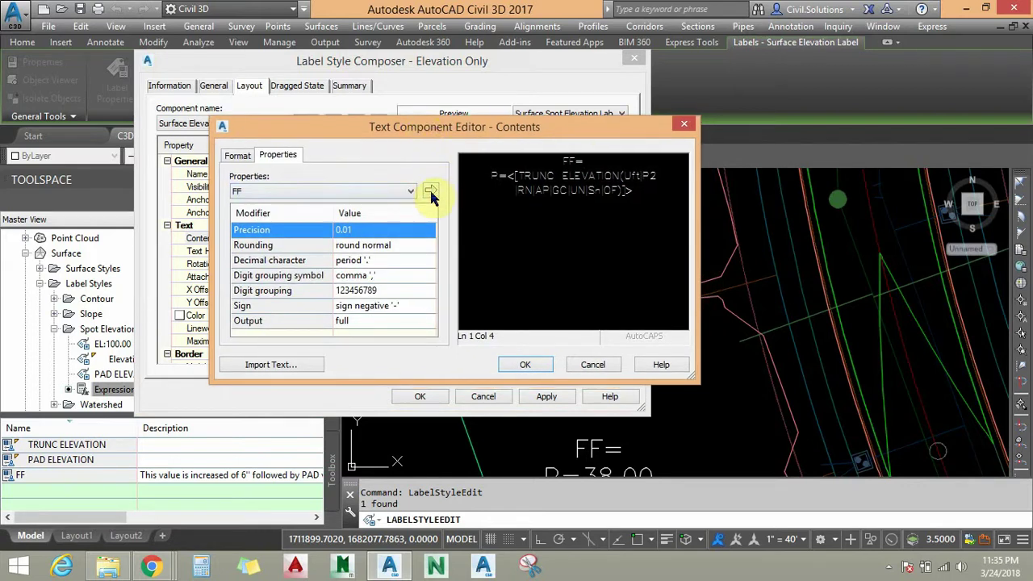
left_click(430, 191)
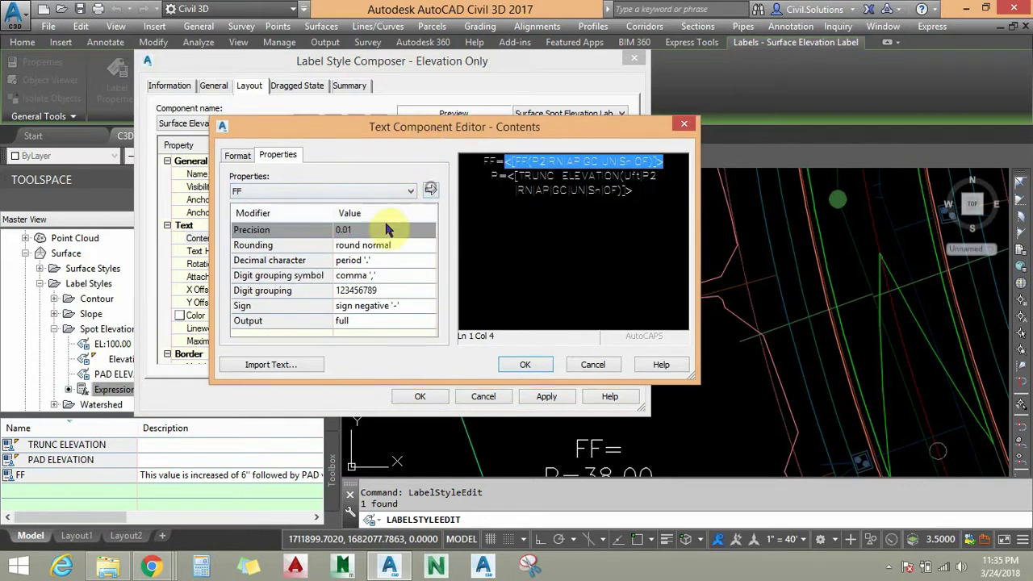
Save the edited text contents and apply the changes to the Elevation Only label style
left_click(523, 364)
left_click(545, 396)
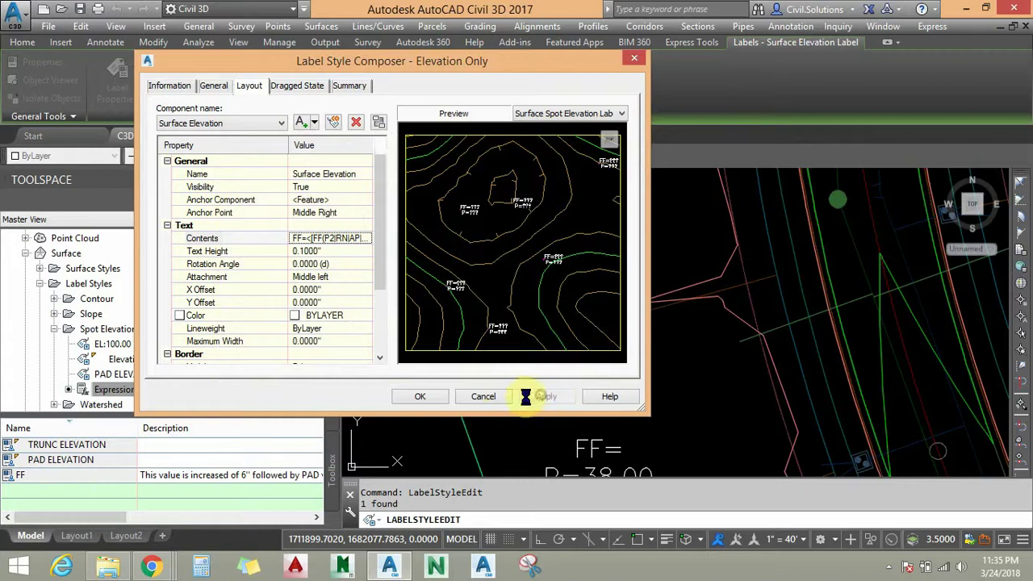
left_click(420, 395)
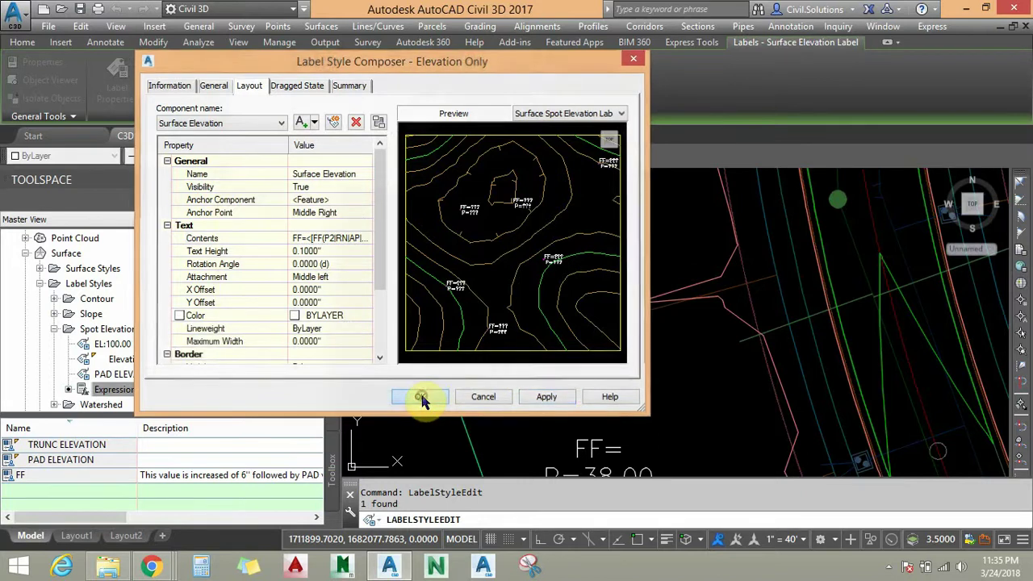
left_click(276, 165)
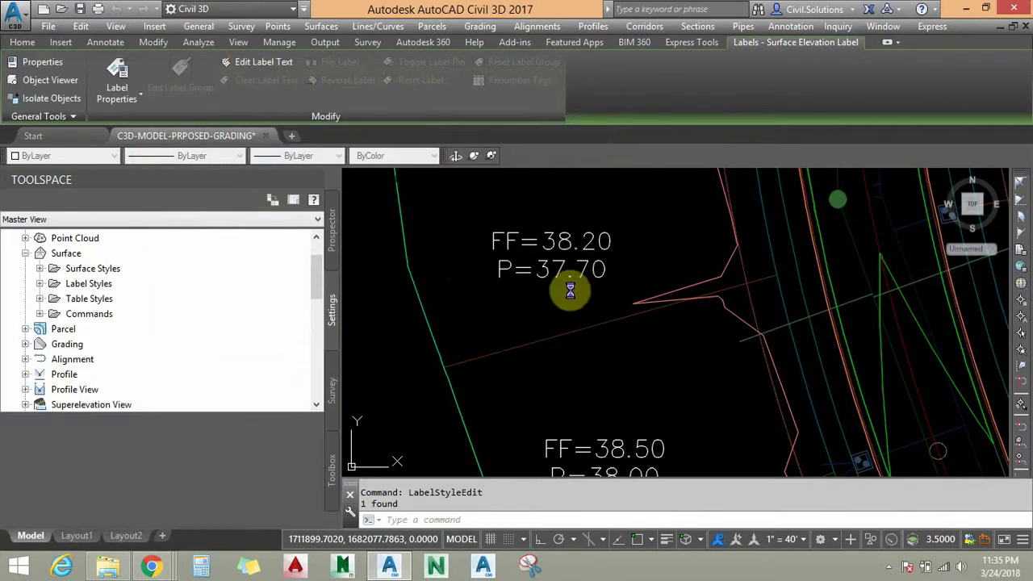
Move the FF=38.50 spot elevation label into the adjacent lot to the north, near that lot's FF=38.20 label
mouse_move(613, 391)
middle_mouse_down()
mouse_move(602, 290)
mouse_move(564, 296)
mouse_move(570, 281)
mouse_move(595, 399)
middle_mouse_up()
scroll(607, 307, "up", 2)
middle_click_drag(608, 292, 614, 340)
scroll(616, 341, "down", 2)
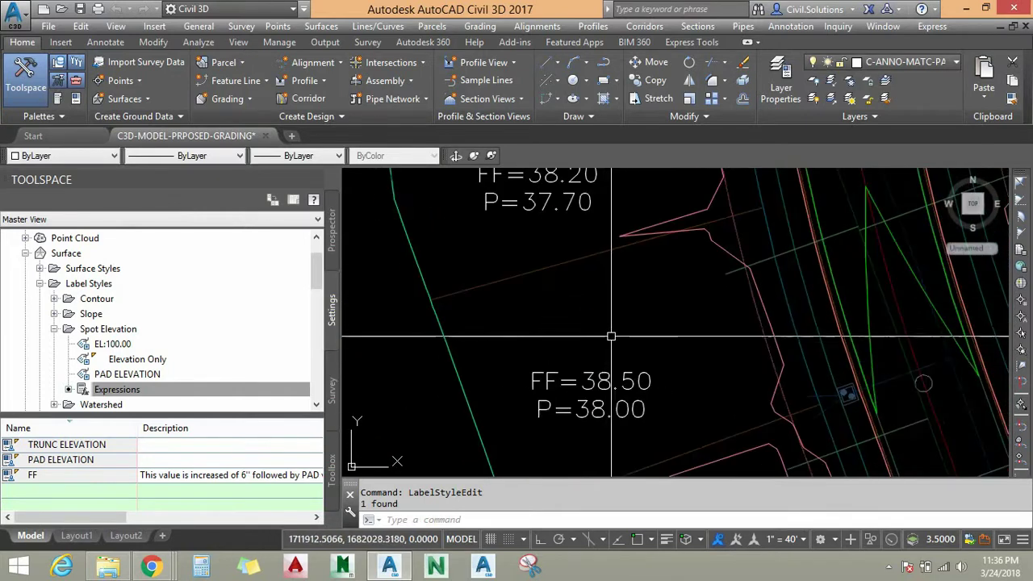
left_click(604, 381)
middle_click_drag(604, 346, 607, 323)
middle_click_drag(581, 395, 601, 343)
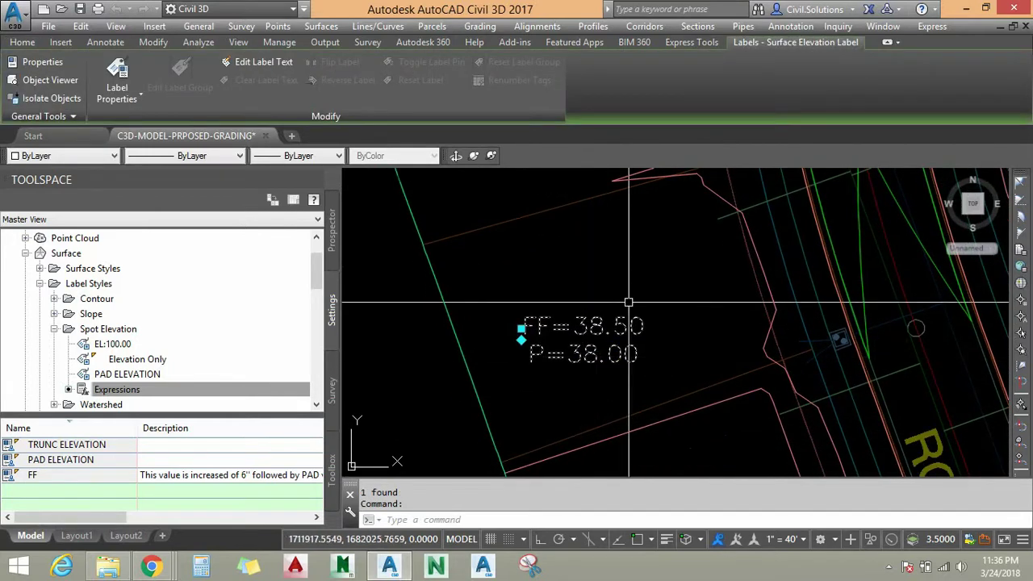
left_click(522, 335)
middle_click_drag(566, 262, 622, 506)
middle_click_drag(601, 321, 581, 286)
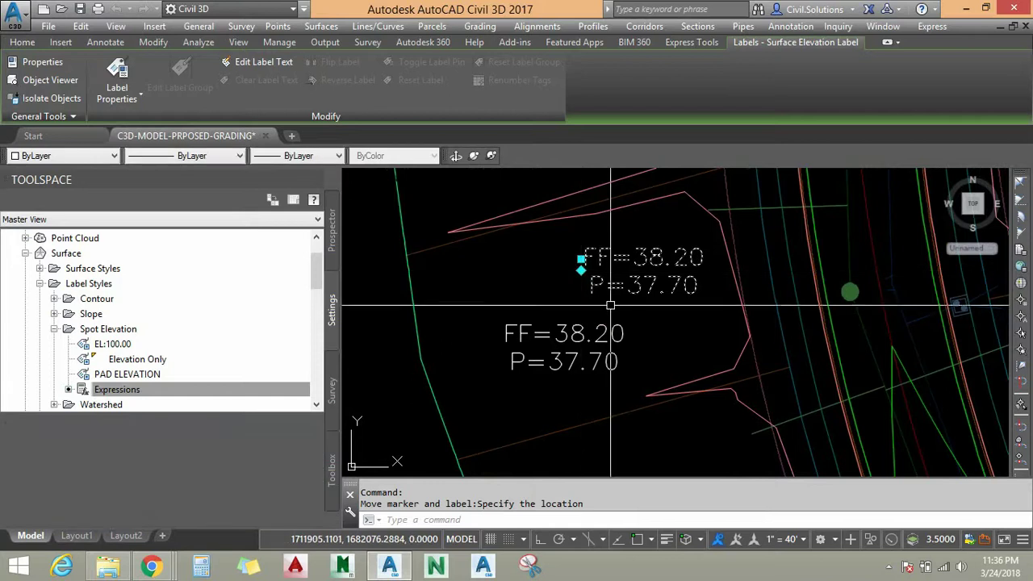
left_click(607, 300)
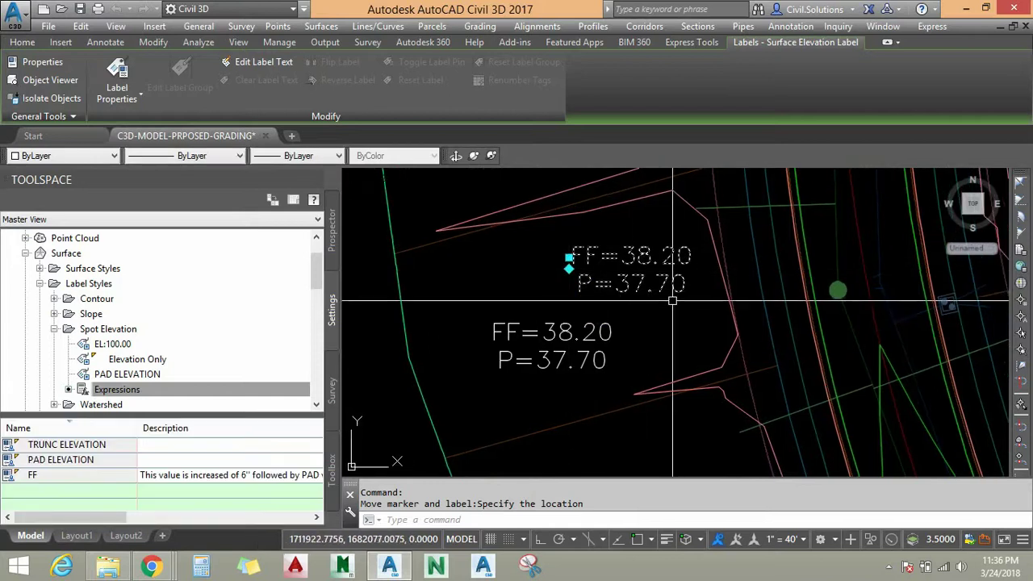
Move the selected spot elevation label across the road, between the FF=38.84 and FF=38.09 labels
mouse_move(662, 223)
middle_mouse_down()
mouse_move(669, 272)
mouse_move(670, 253)
middle_mouse_up()
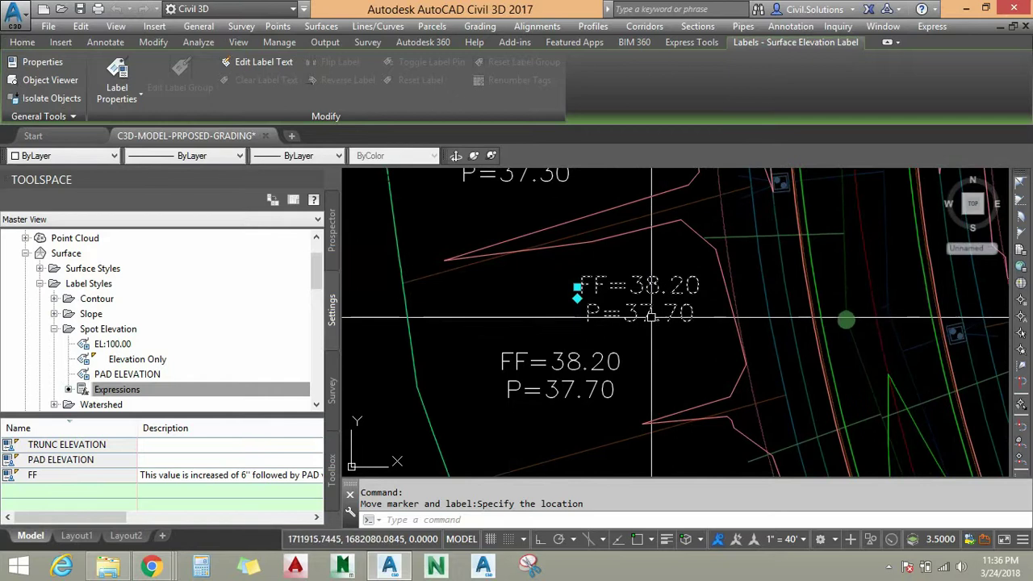
left_click(577, 286)
scroll(576, 288, "down", 2)
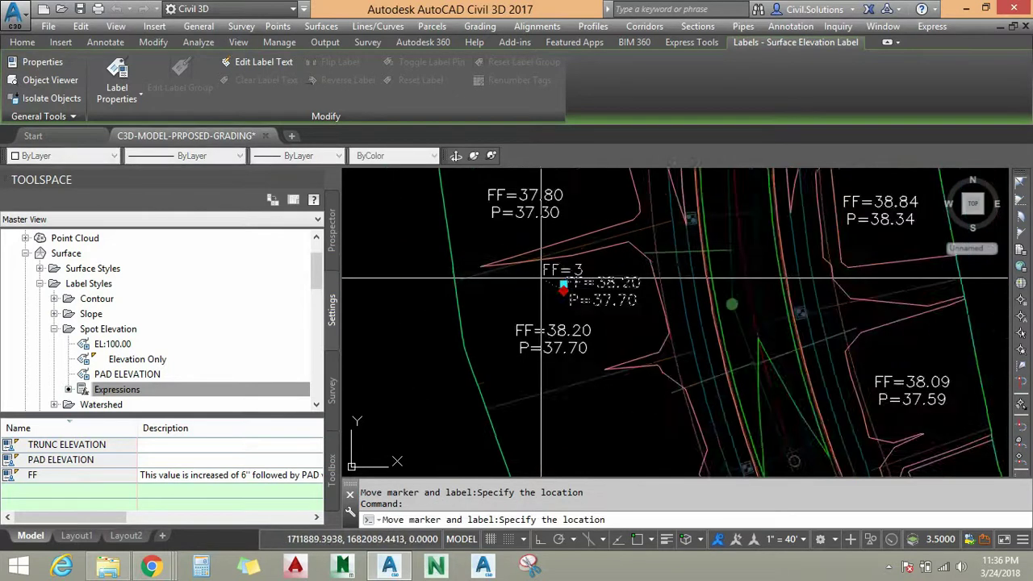
scroll(542, 278, "down", 2)
scroll(752, 316, "up", 4)
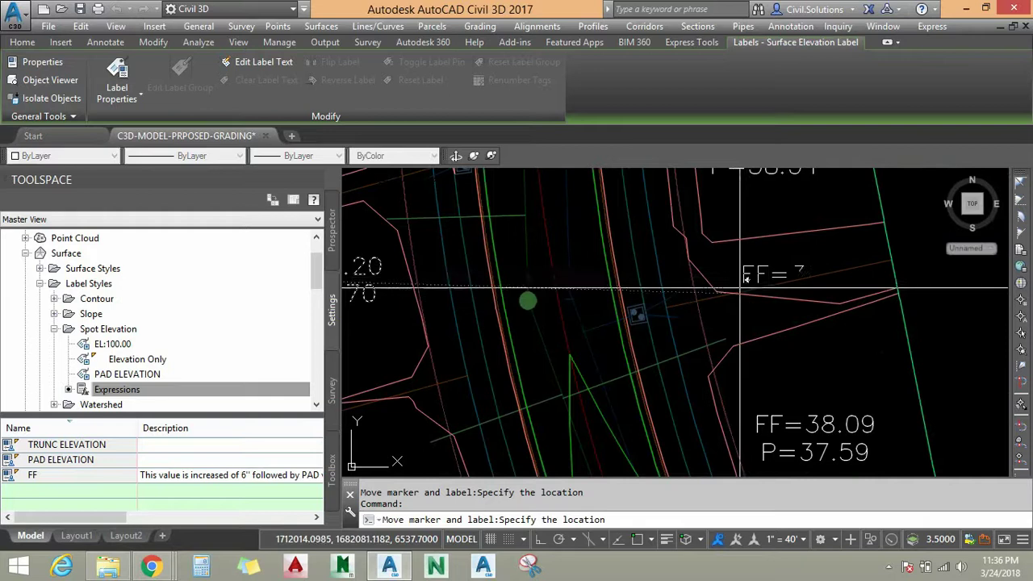
left_click(676, 357)
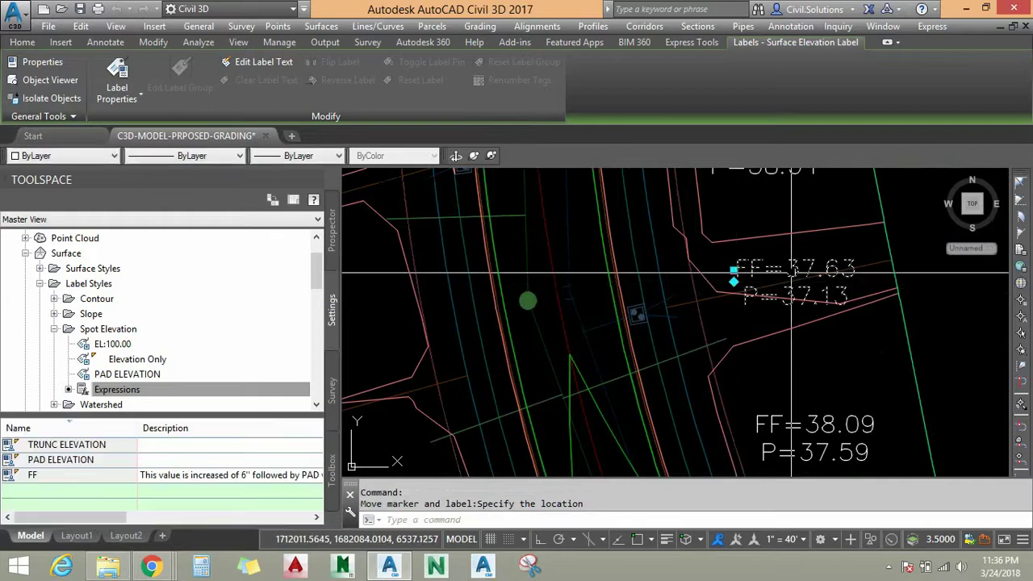
mouse_move(790, 296)
middle_mouse_down()
mouse_move(754, 315)
mouse_move(738, 304)
middle_mouse_up()
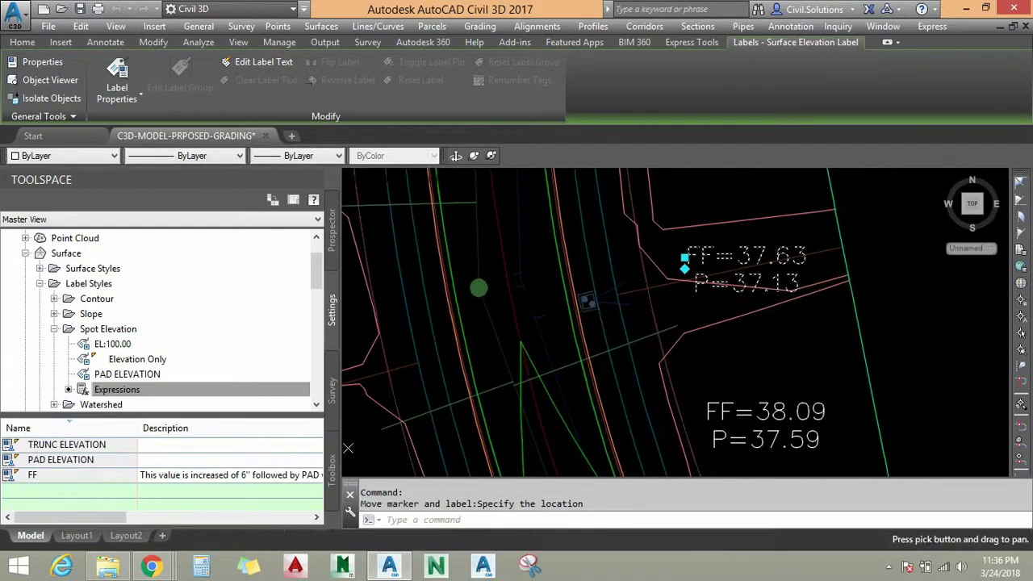
mouse_move(770, 266)
middle_mouse_down()
mouse_move(761, 311)
mouse_move(783, 283)
mouse_move(768, 253)
mouse_move(800, 252)
middle_mouse_up()
scroll(733, 260, "up", 2)
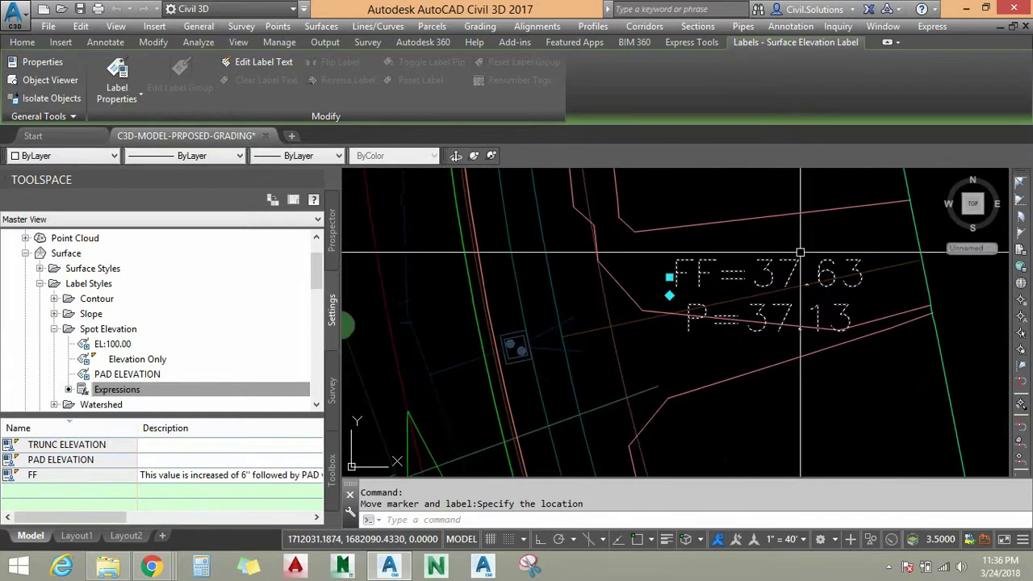
scroll(780, 260, "down", 5)
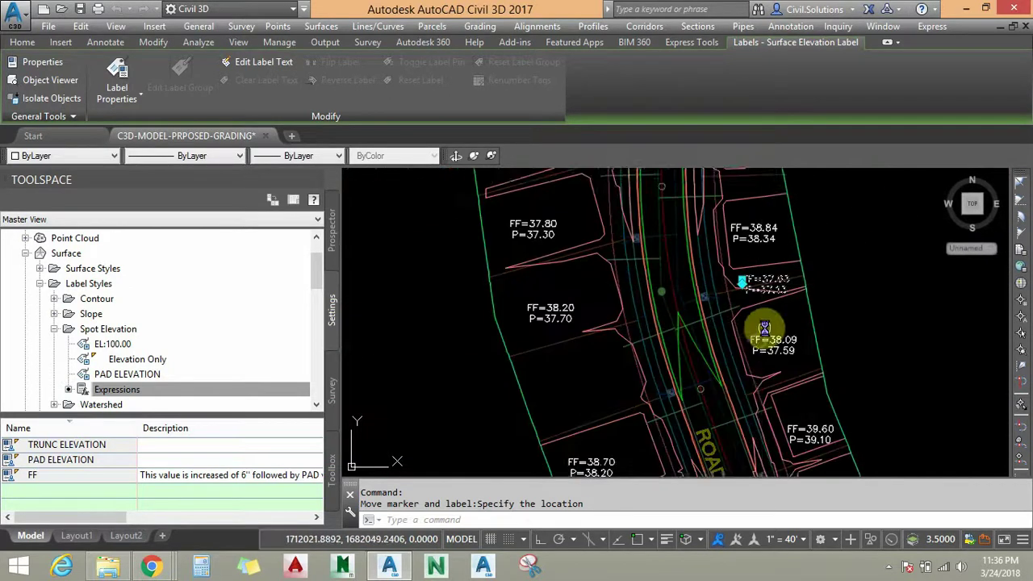
Move the spot elevation label back to the unlabelled lot between the FF=38.20 and FF=38.70 lots and deselect it
left_click(750, 271)
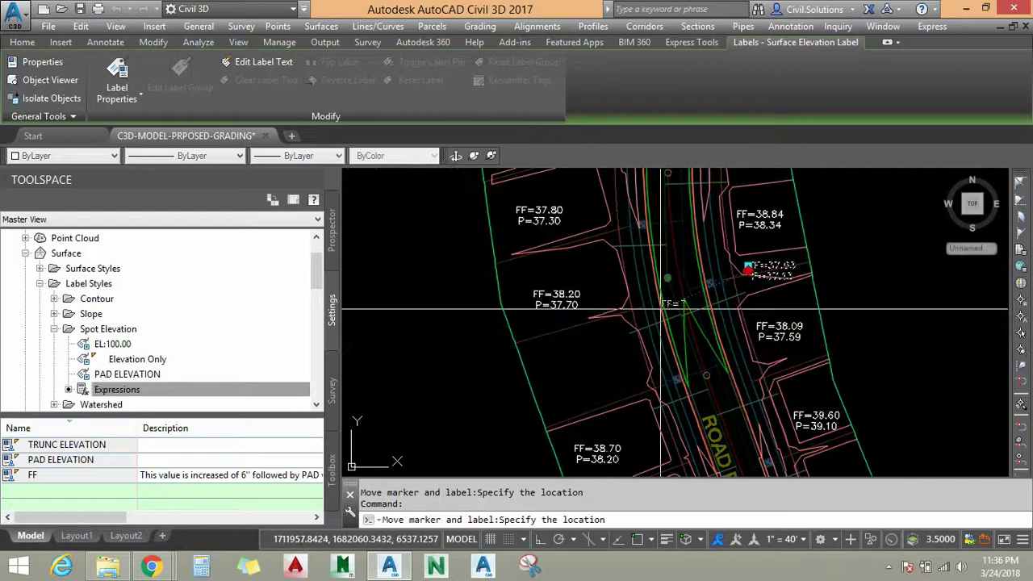
left_click(564, 360)
mouse_move(636, 377)
middle_mouse_down()
mouse_move(652, 299)
mouse_move(630, 339)
middle_mouse_up()
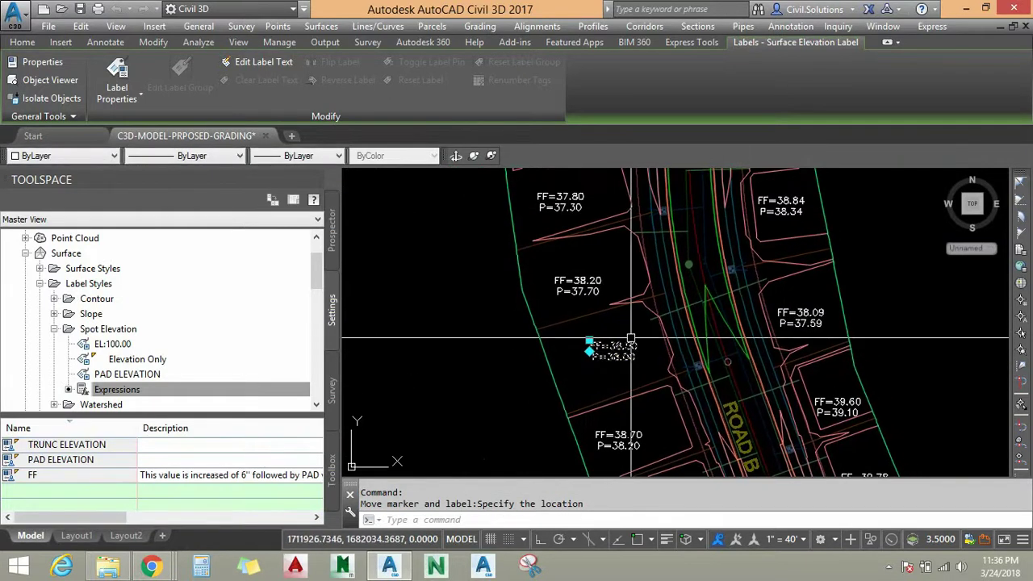
key("Escape")
middle_click_drag(611, 263, 577, 218)
scroll(581, 264, "down", 2)
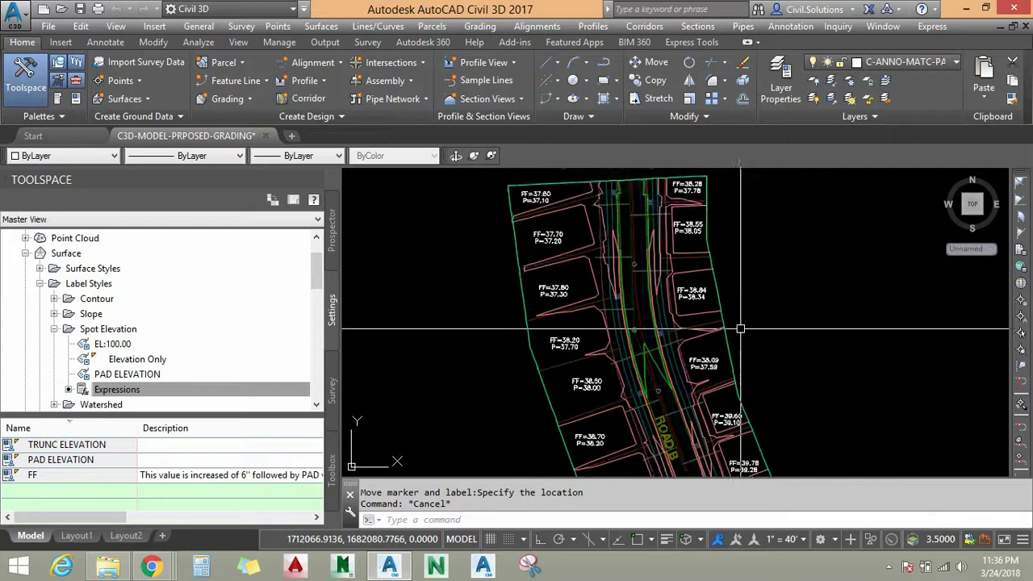